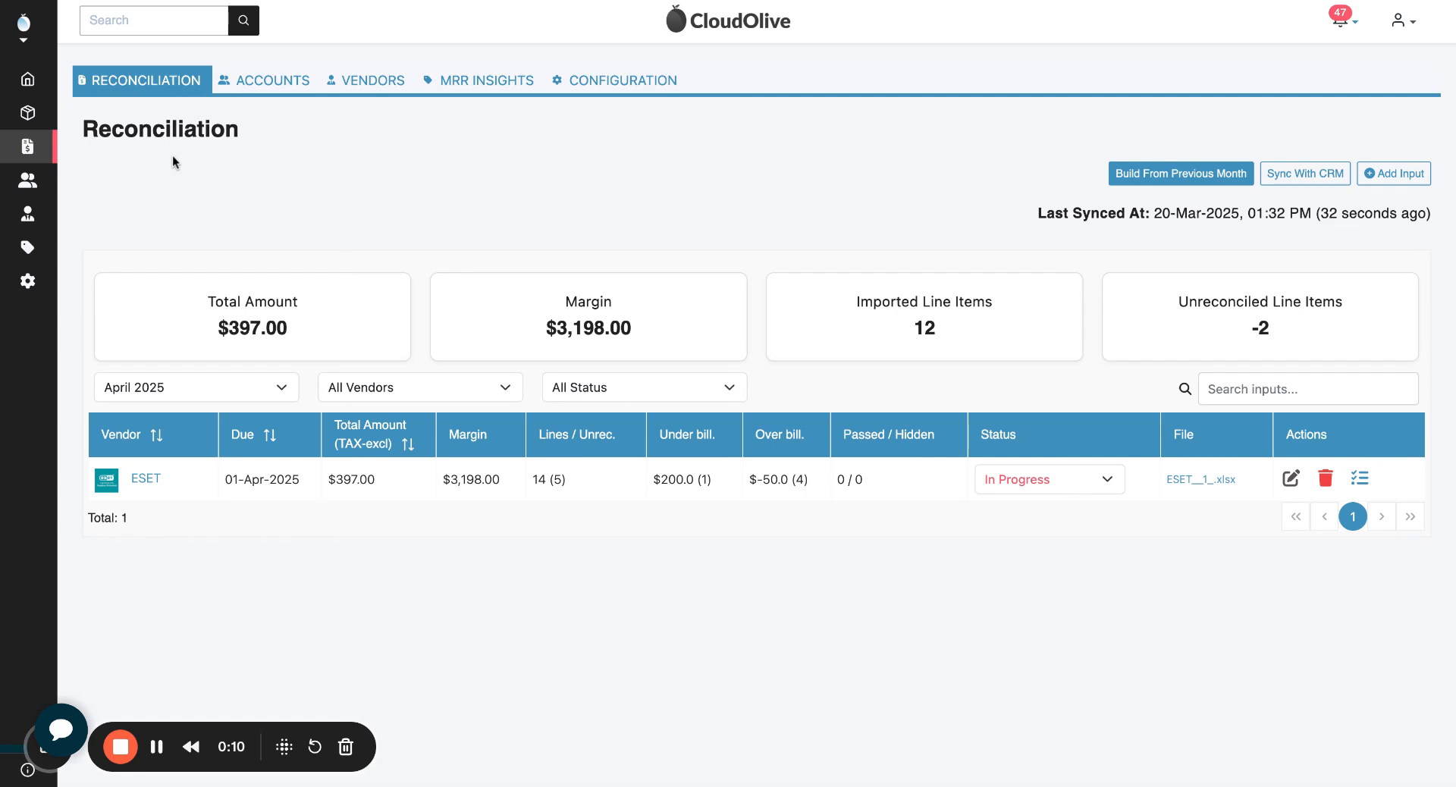
# Step: Open the ESET vendor reconciliation for the April 2025 period
pyautogui.moveTo(85, 170)
pyautogui.click(253, 392)
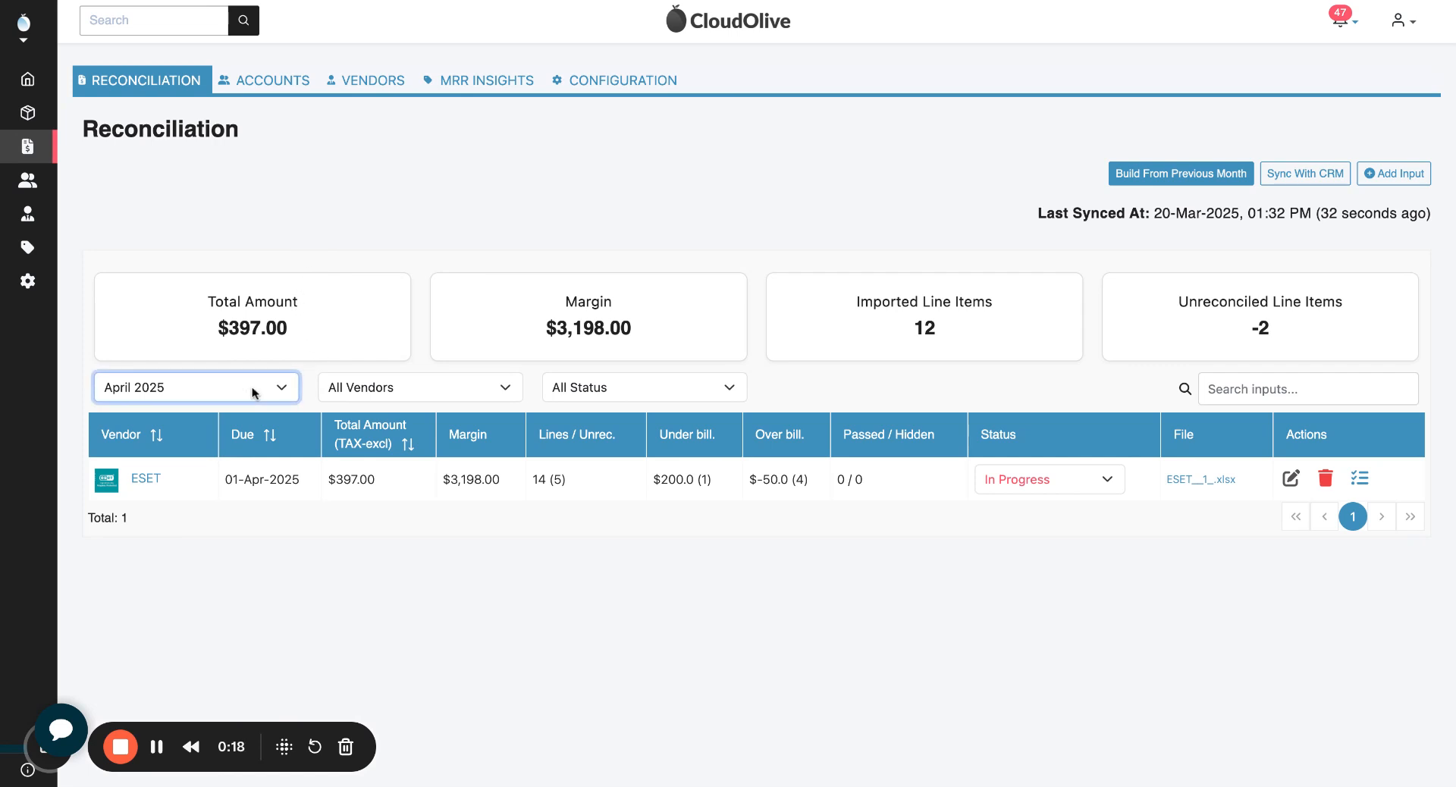
pyautogui.click(302, 297)
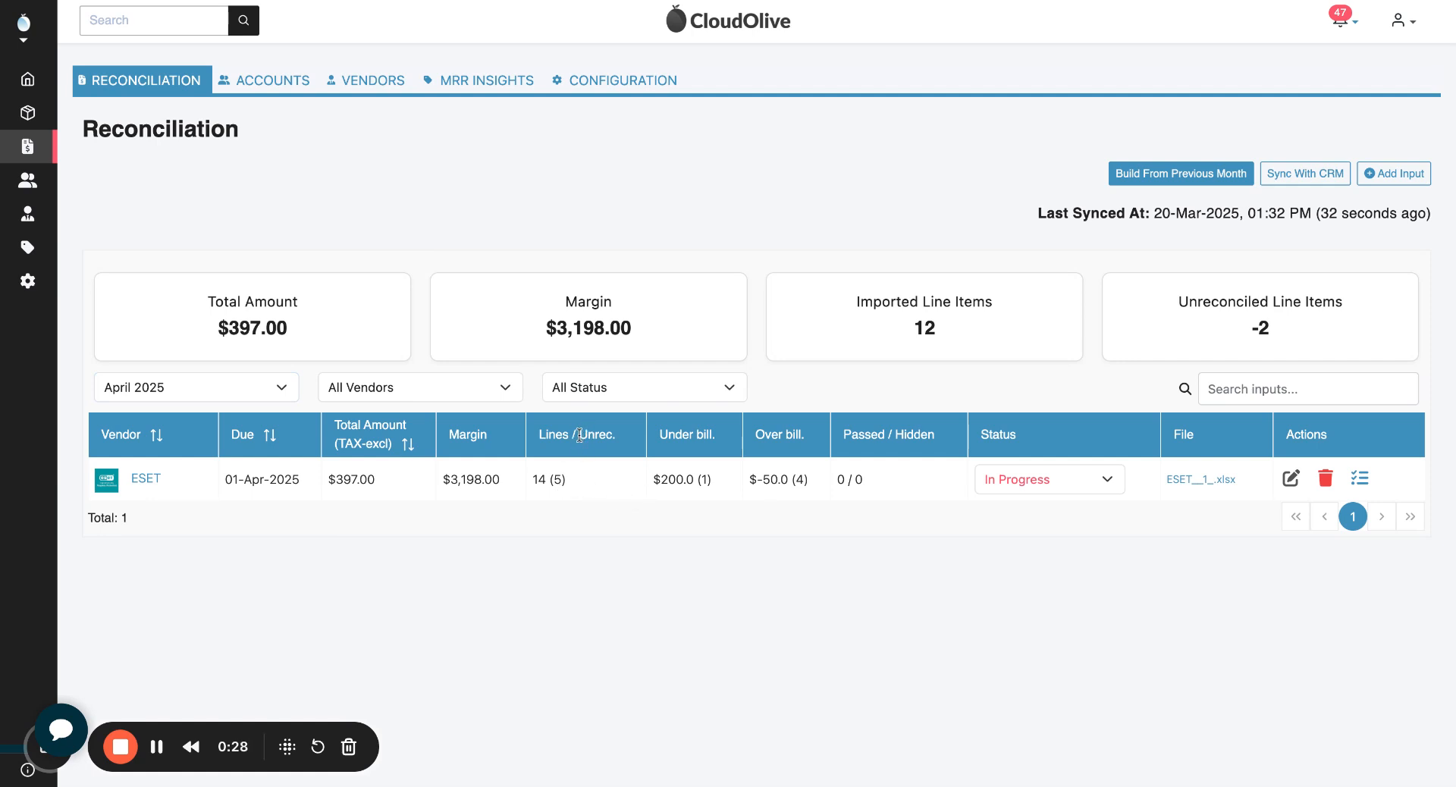
pyautogui.moveTo(580, 434); pyautogui.dragTo(618, 435)
pyautogui.moveTo(551, 481); pyautogui.dragTo(565, 481)
pyautogui.click(144, 480)
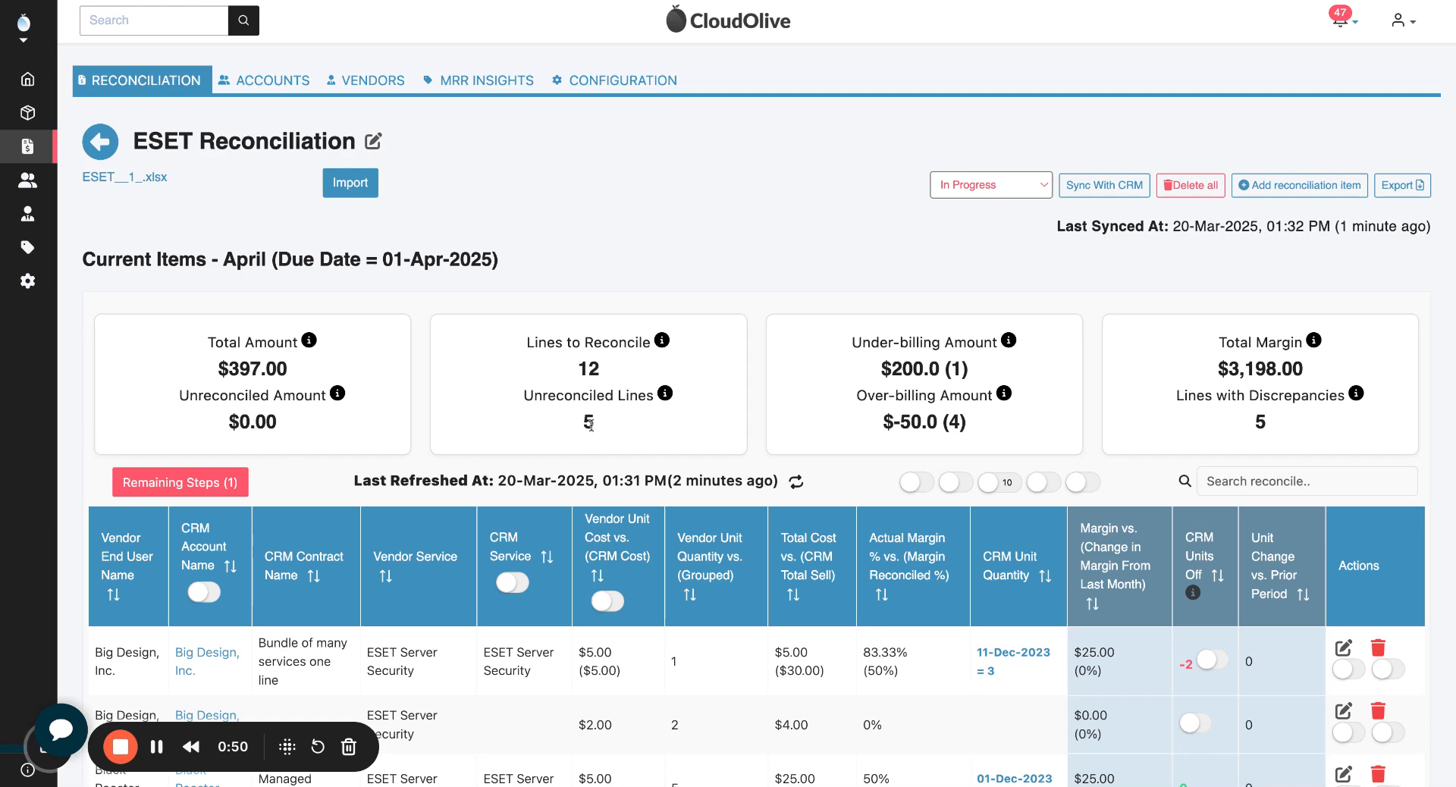
# Step: Filter the ESET reconciliation items to show only lines without a CRM service association
pyautogui.scroll(-3, 589, 423)
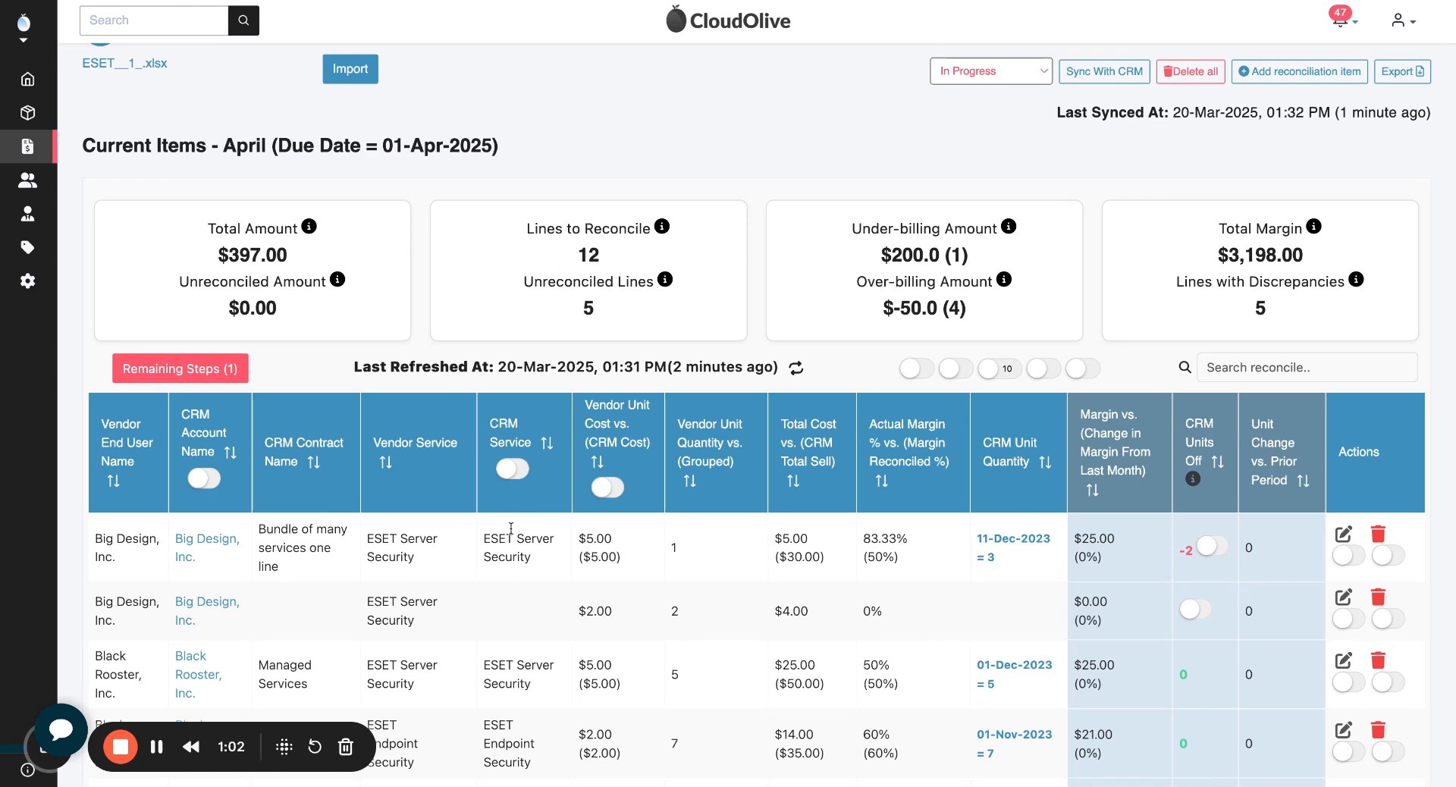
pyautogui.click(515, 470)
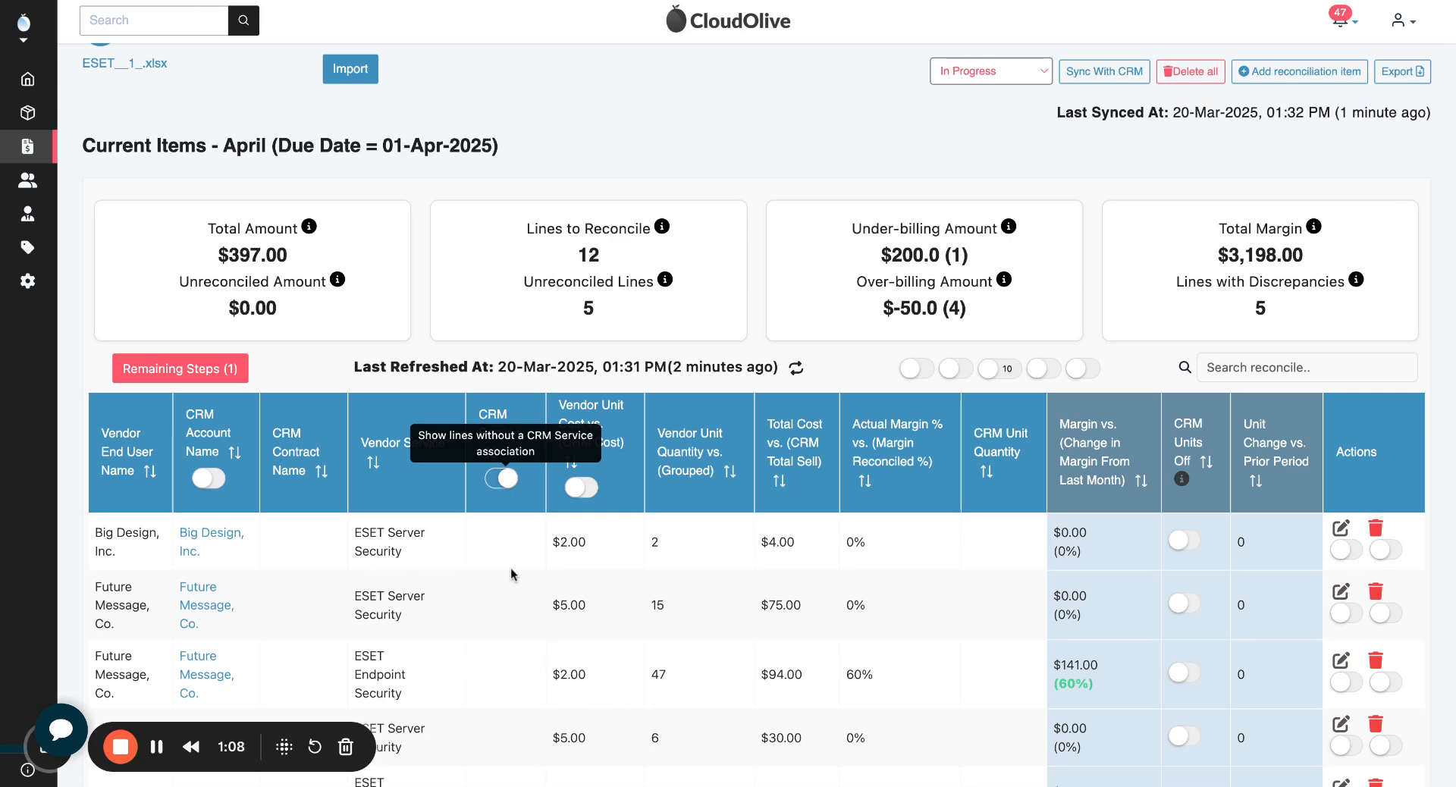
pyautogui.scroll(-3, 502, 484)
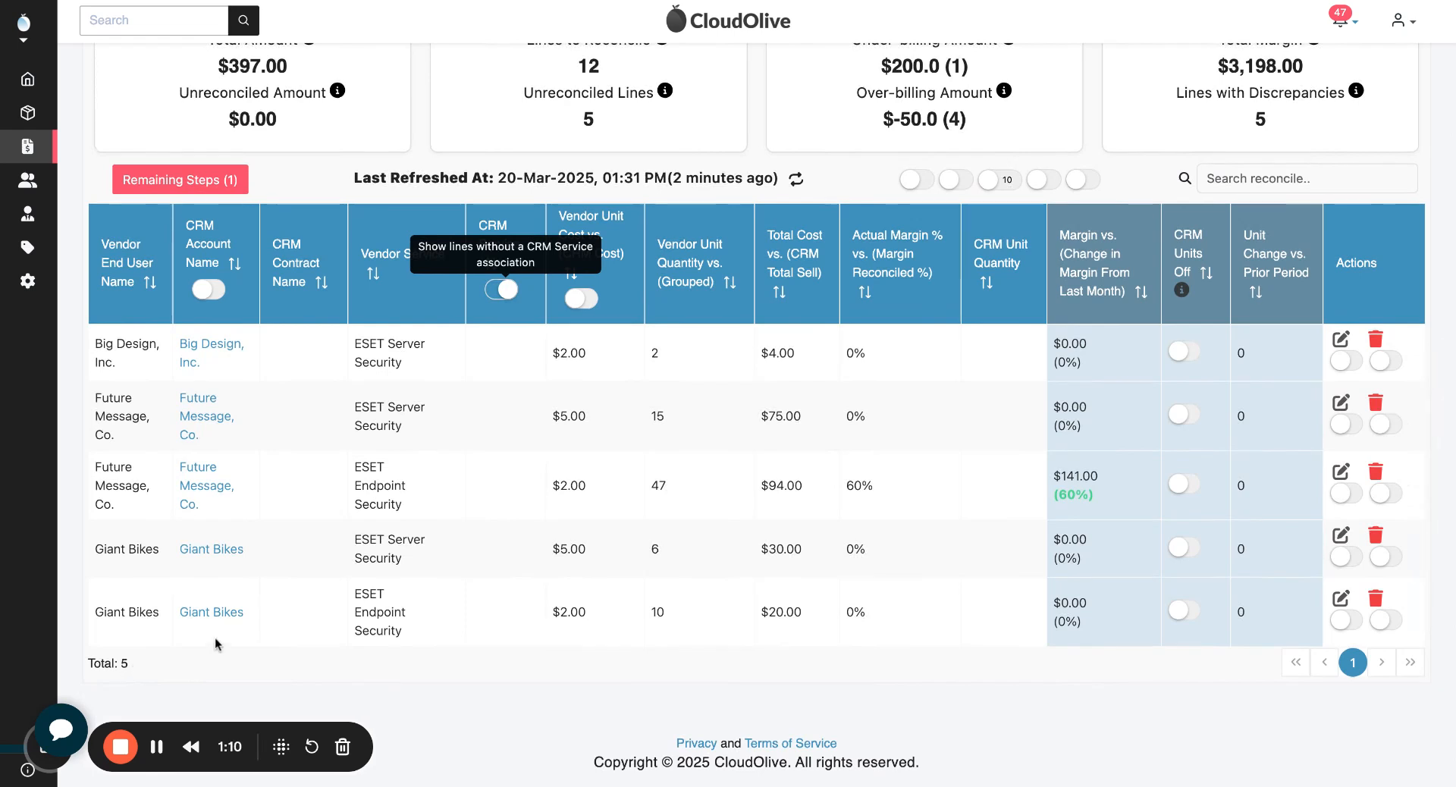
pyautogui.scroll(1, 504, 486)
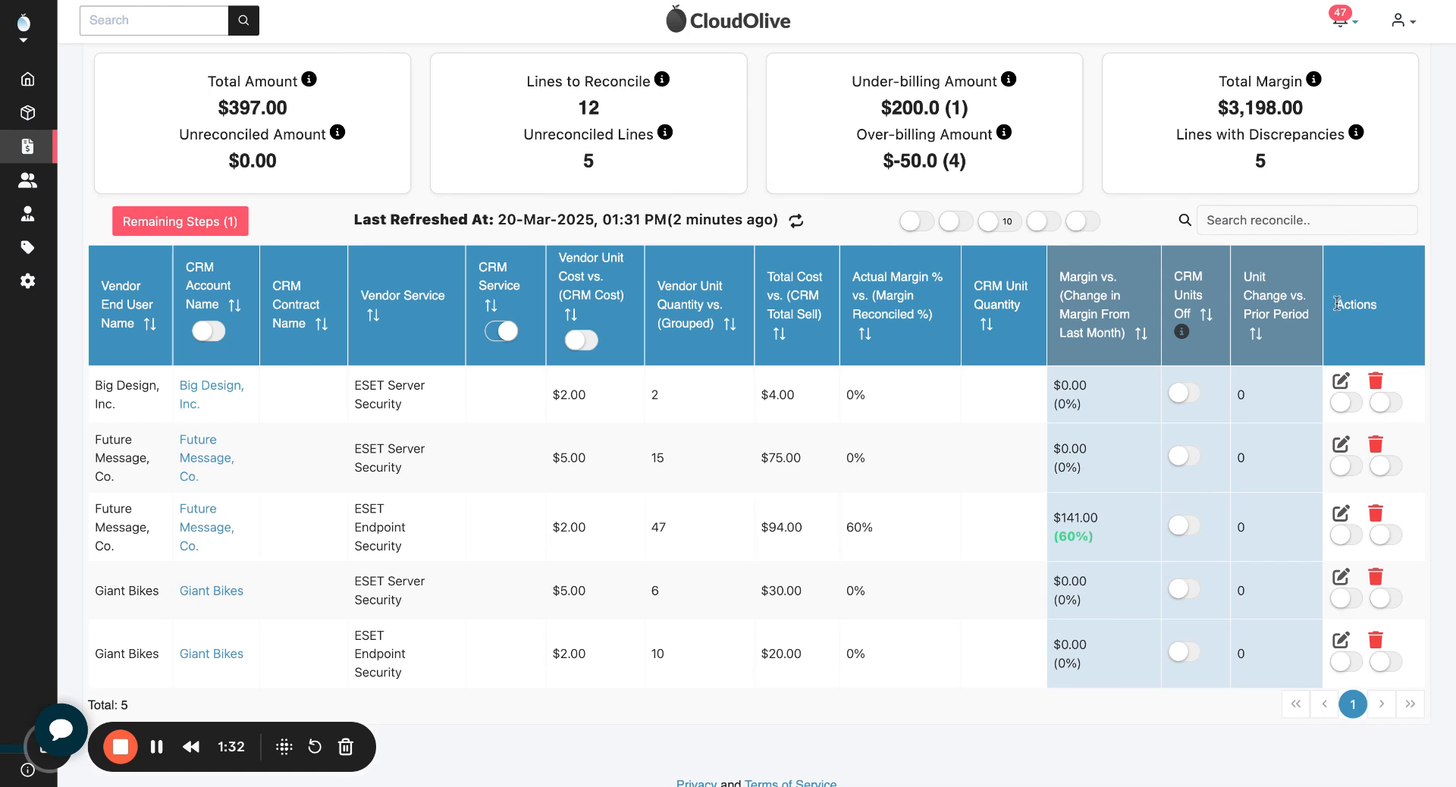
# Step: Open the unlinked Big Design, Inc. ESET Server Security line for editing and reselect Big Design, Inc. as its client
pyautogui.moveTo(1335, 304); pyautogui.dragTo(1377, 303)
pyautogui.click(1341, 383)
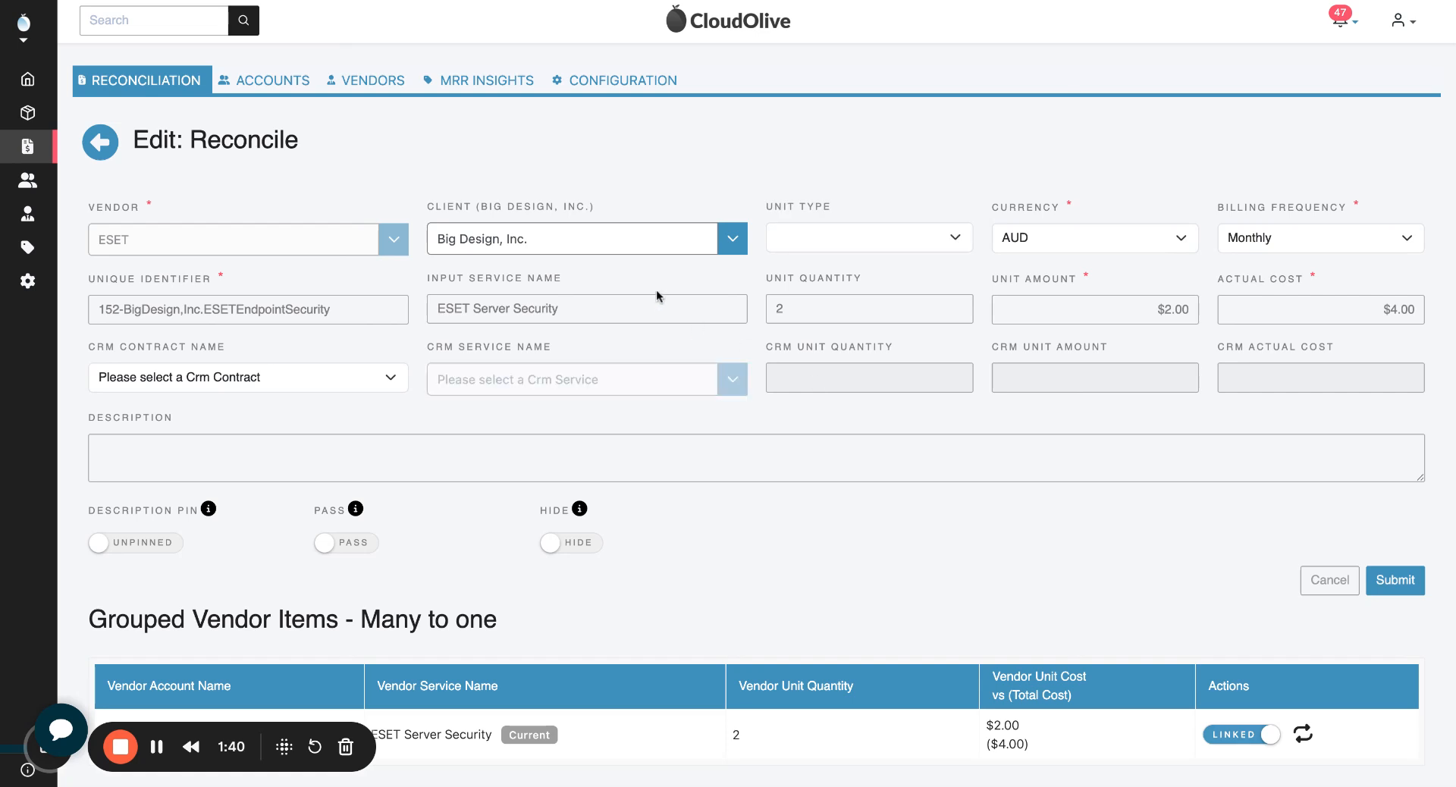
pyautogui.click(545, 238)
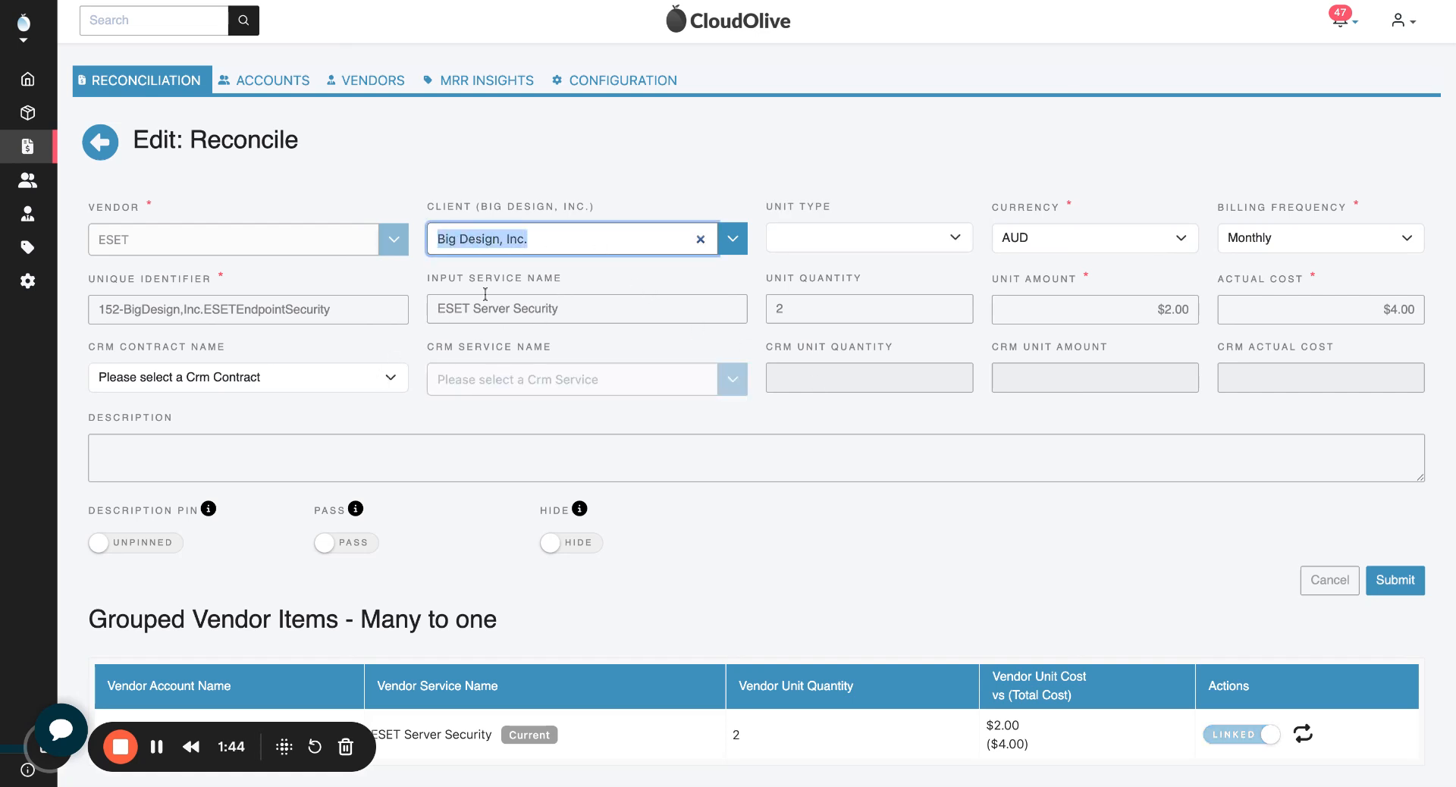
pyautogui.press('BackSpace')
pyautogui.click(625, 157)
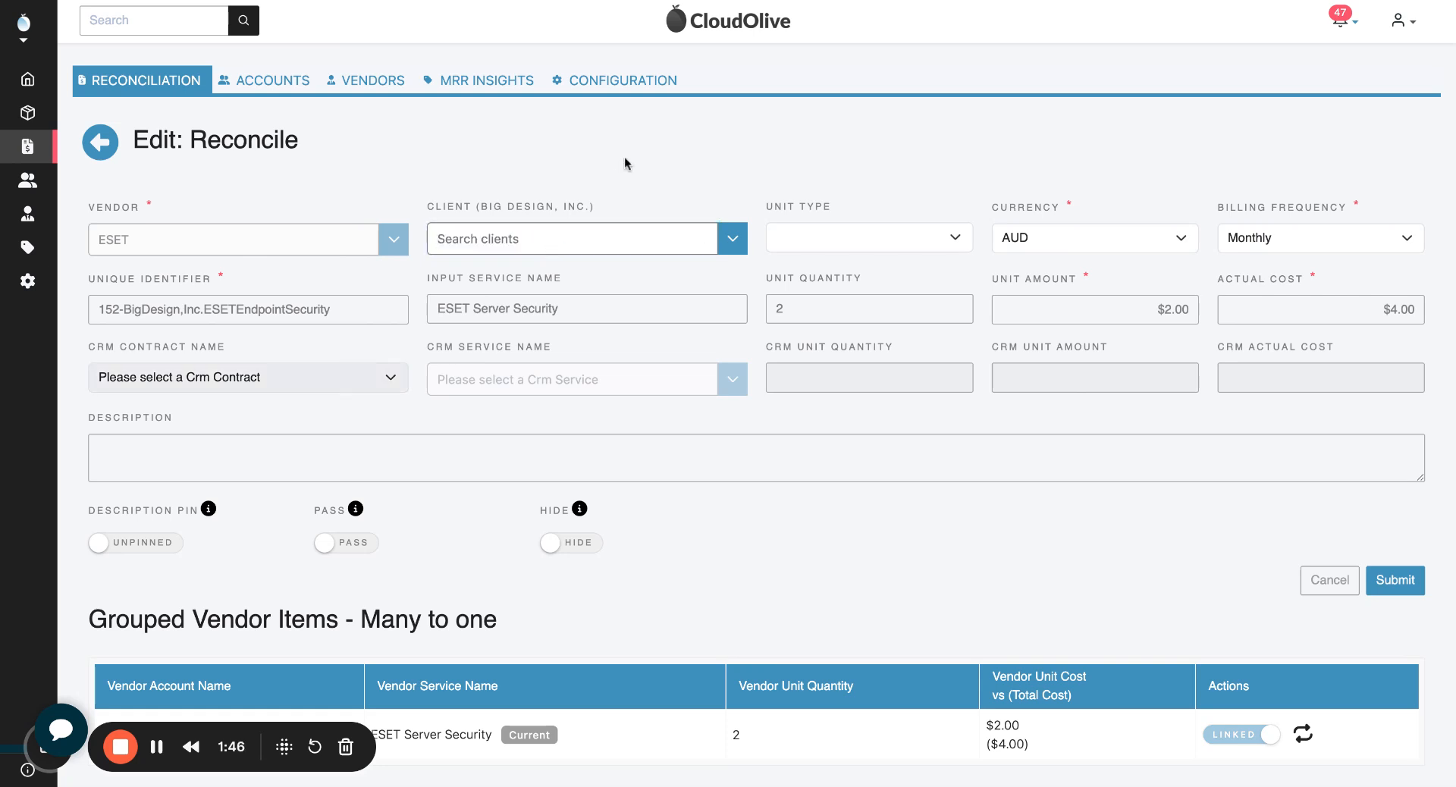
pyautogui.click(582, 231)
pyautogui.write('big')
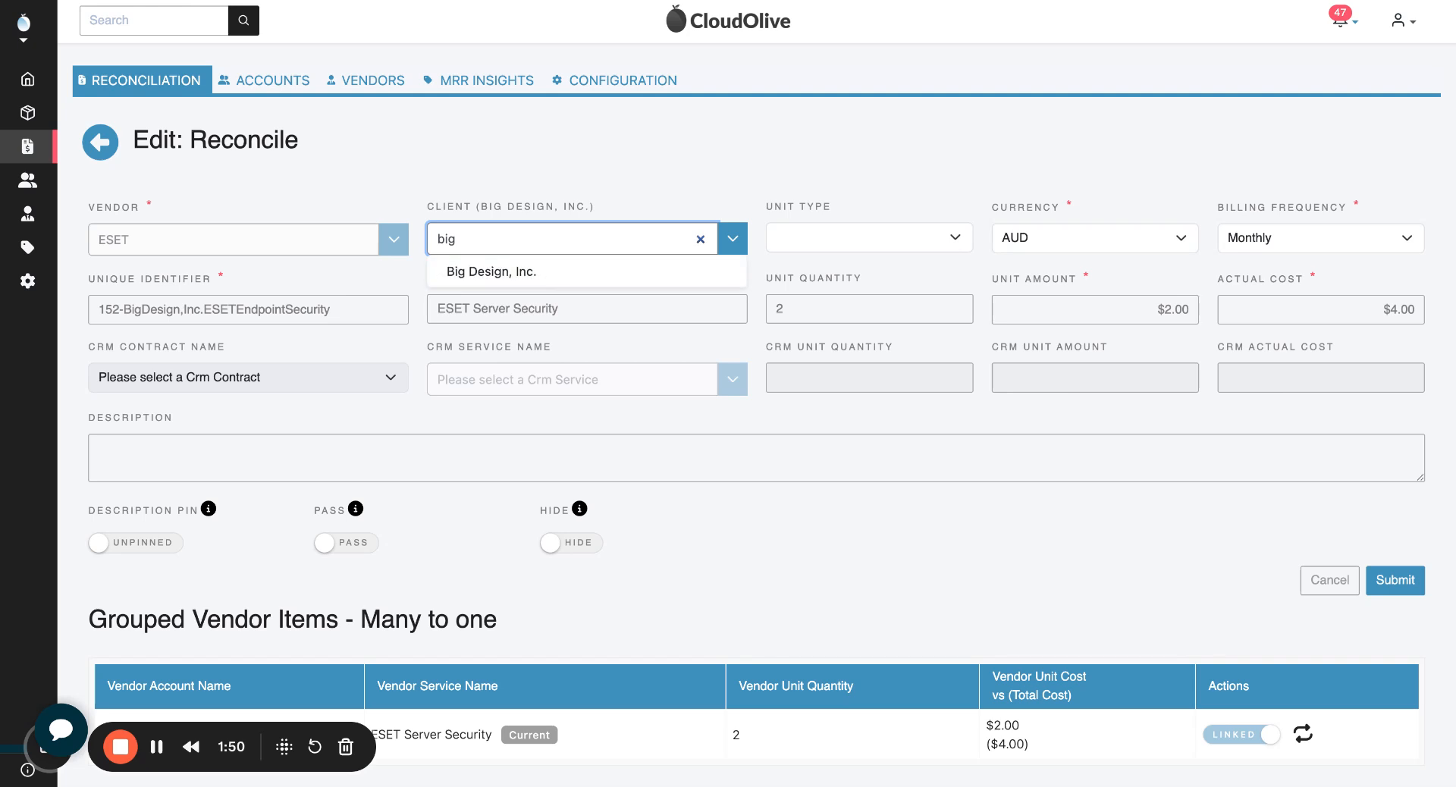
pyautogui.click(515, 275)
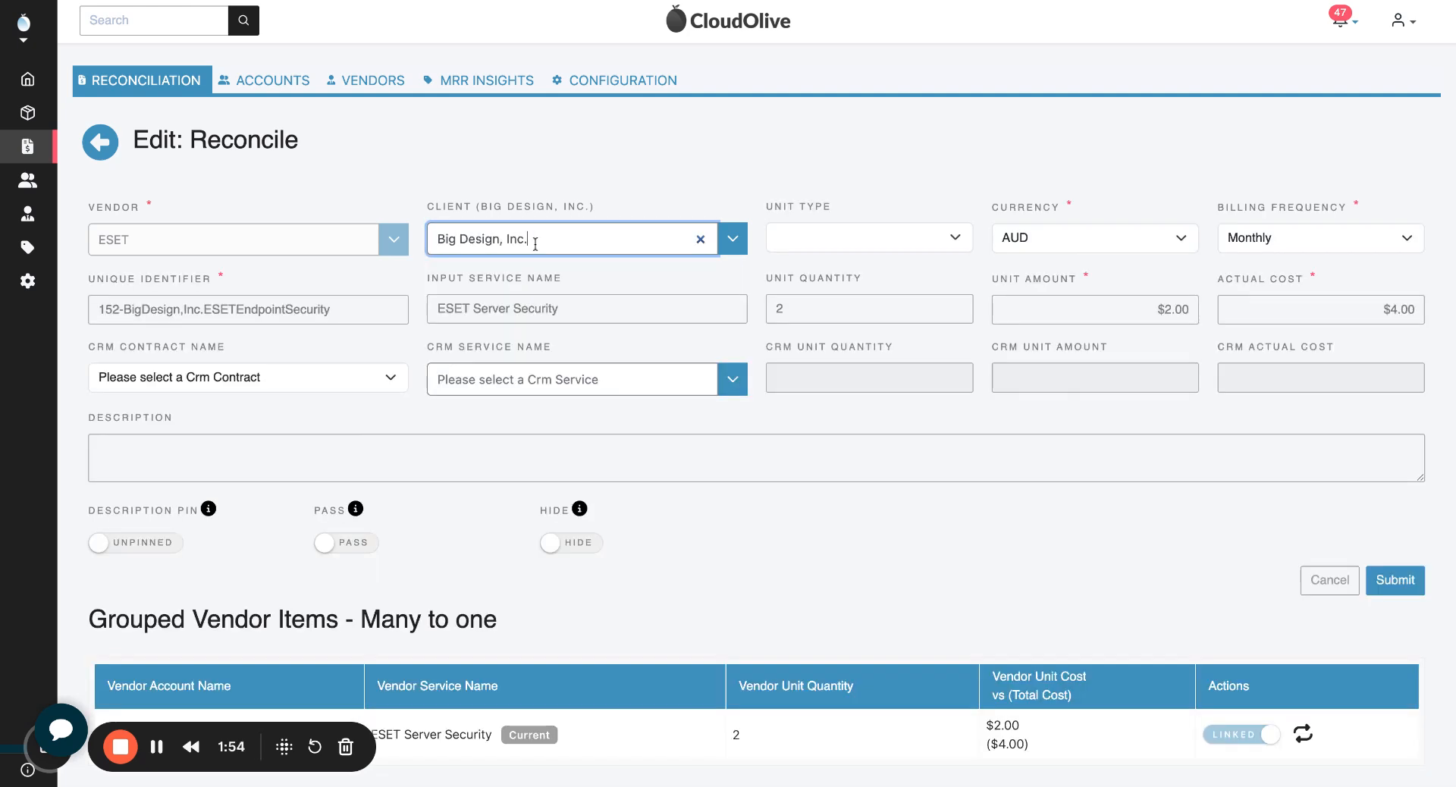
# Step: Link the line to the contract "Bundle of many services one line" and the CRM service ESET Server Security, and submit it
pyautogui.click(317, 380)
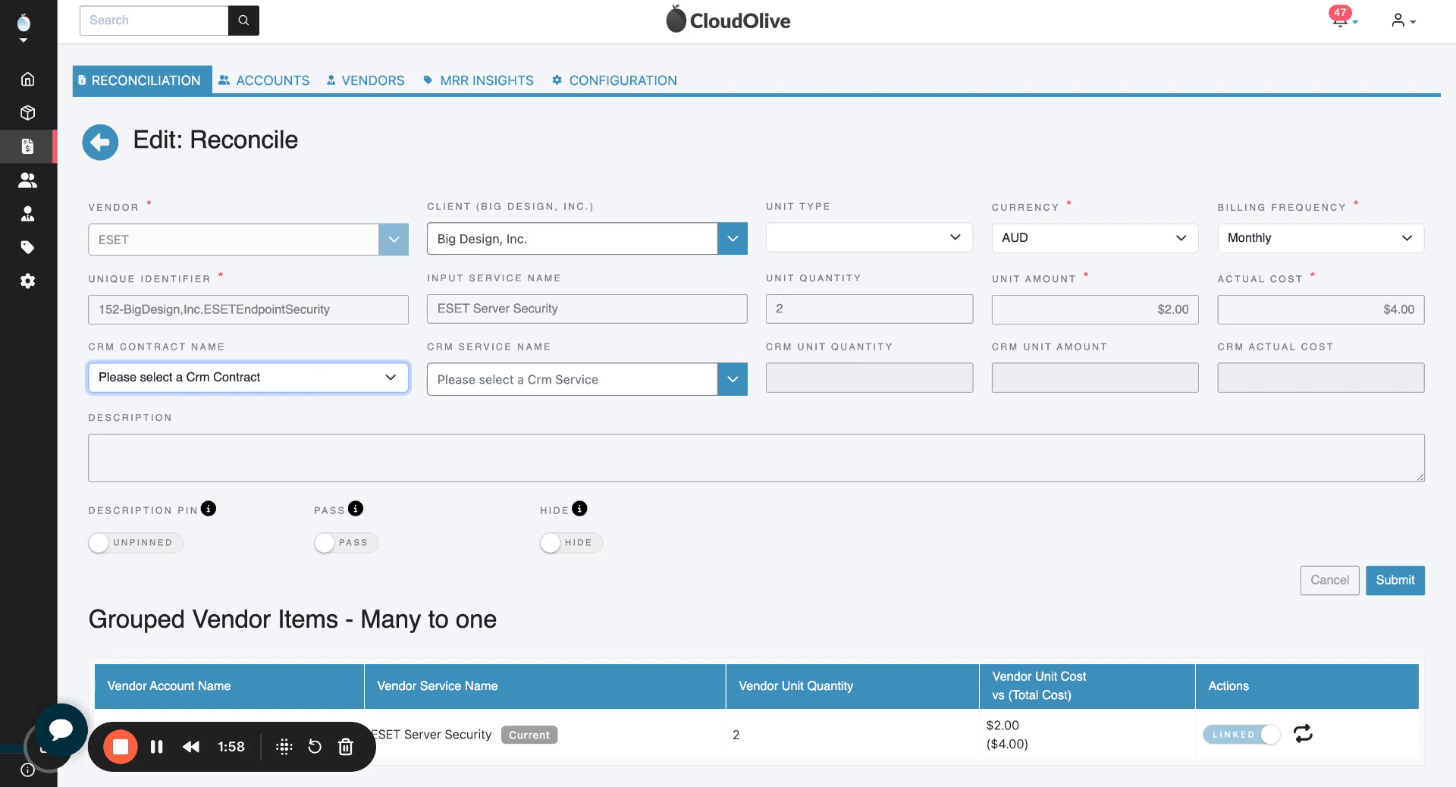
pyautogui.click(315, 401)
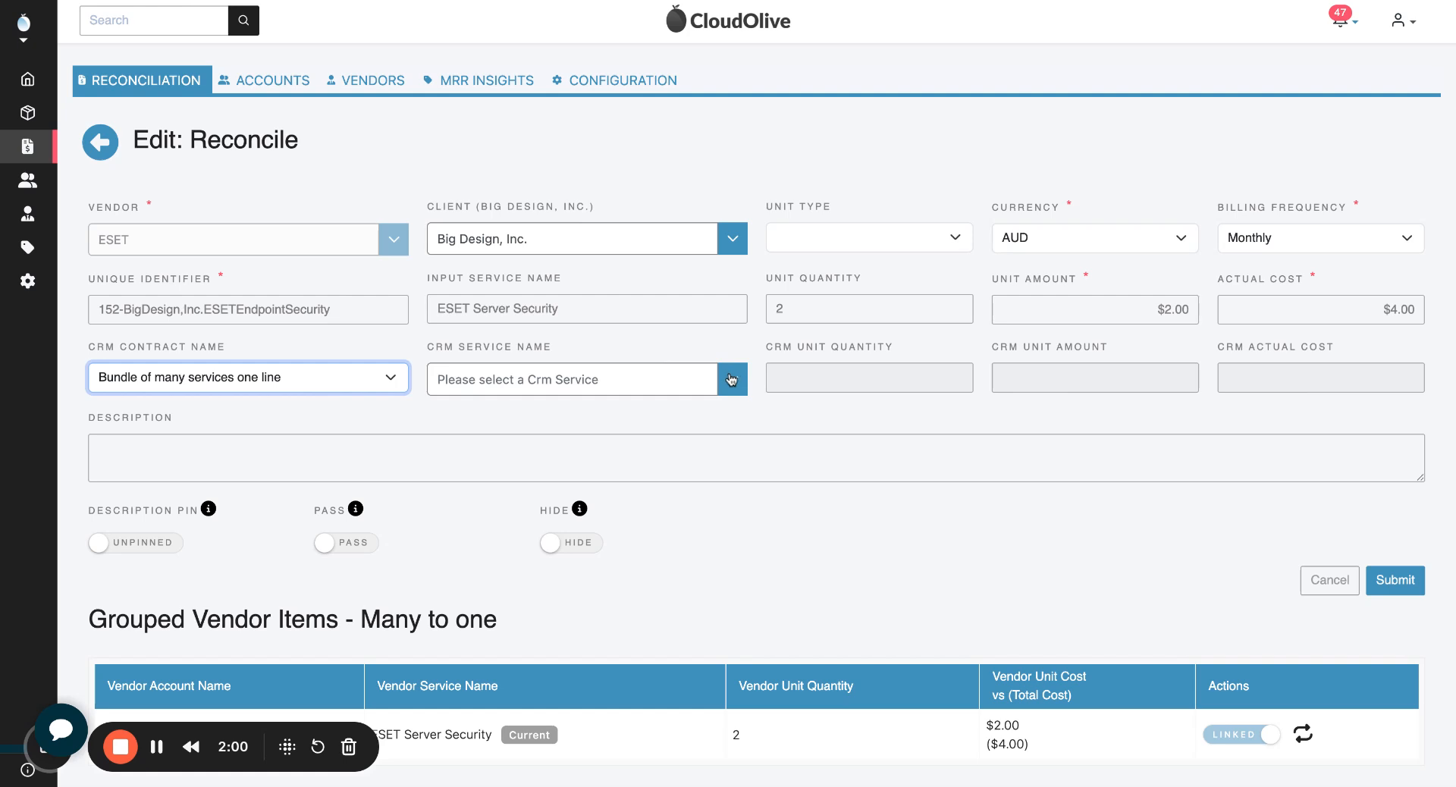
pyautogui.click(674, 380)
pyautogui.write('ese')
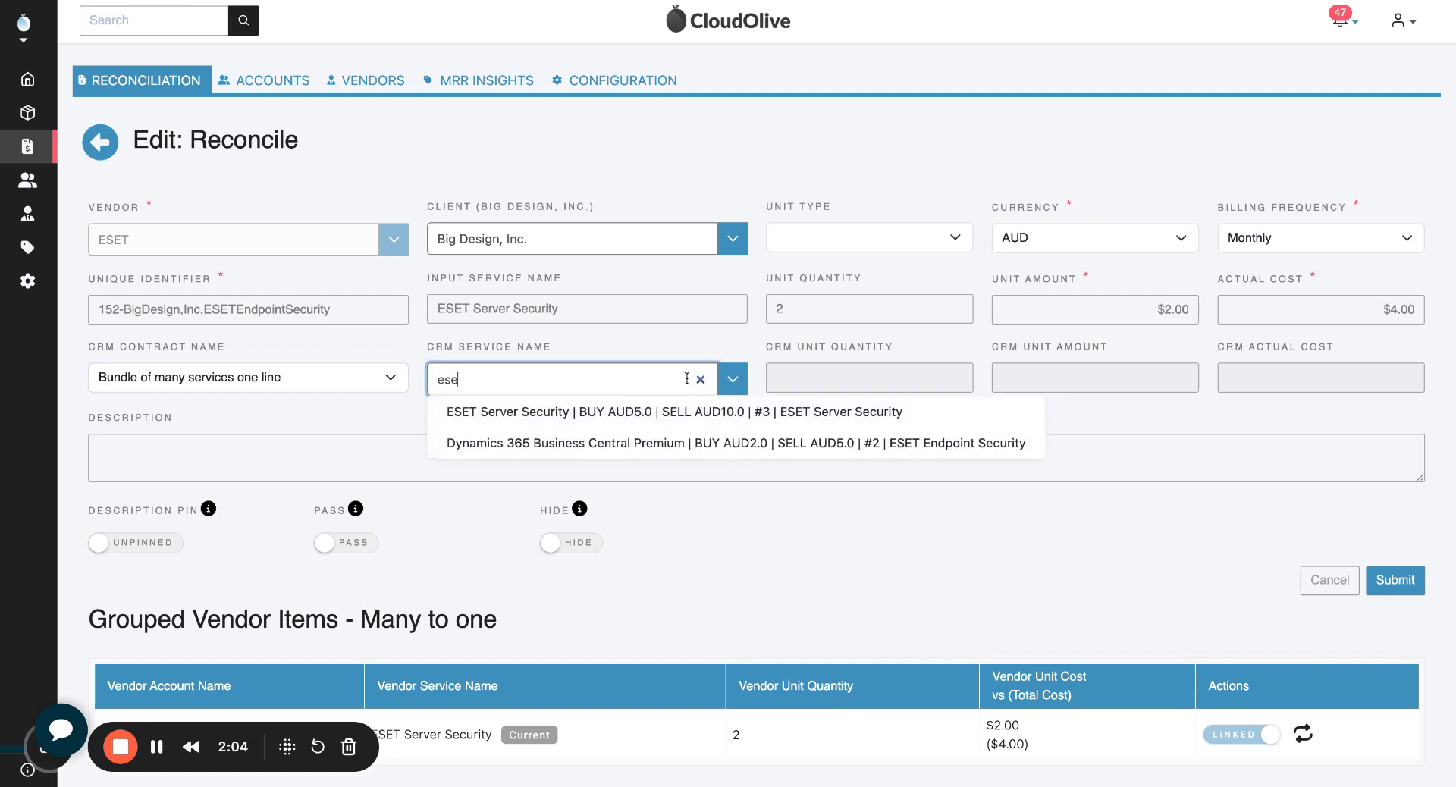
pyautogui.click(702, 379)
pyautogui.click(729, 384)
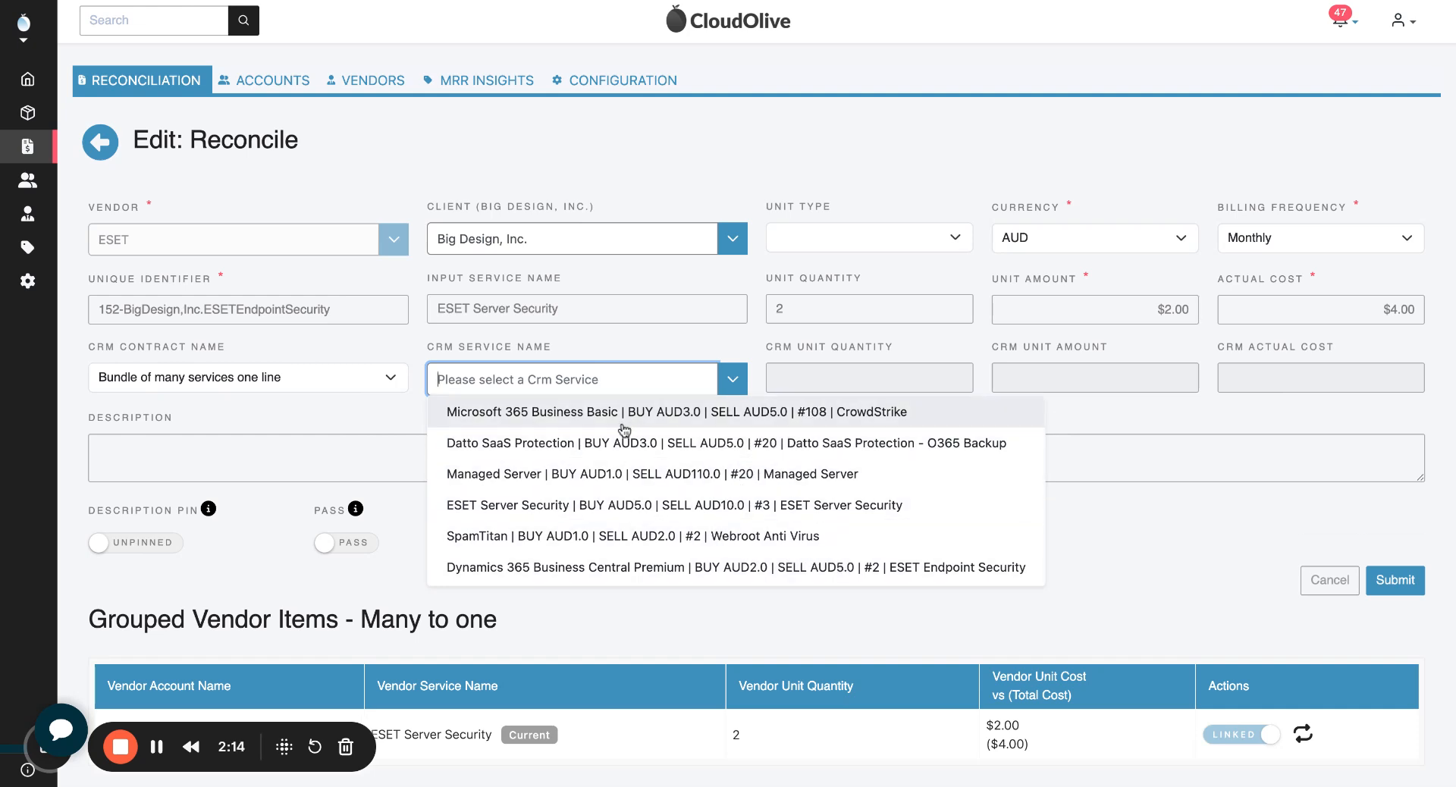
pyautogui.write('es')
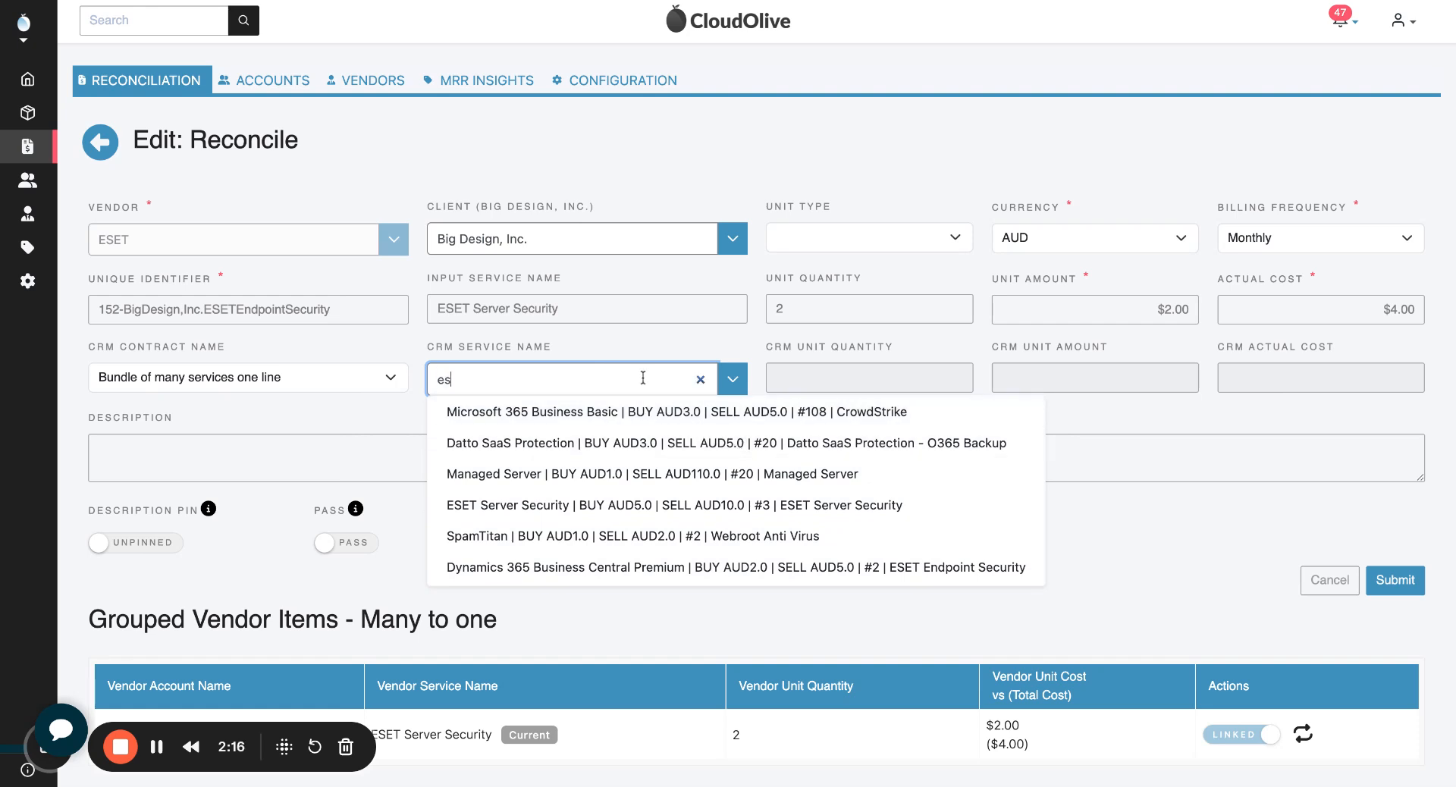
pyautogui.write('et')
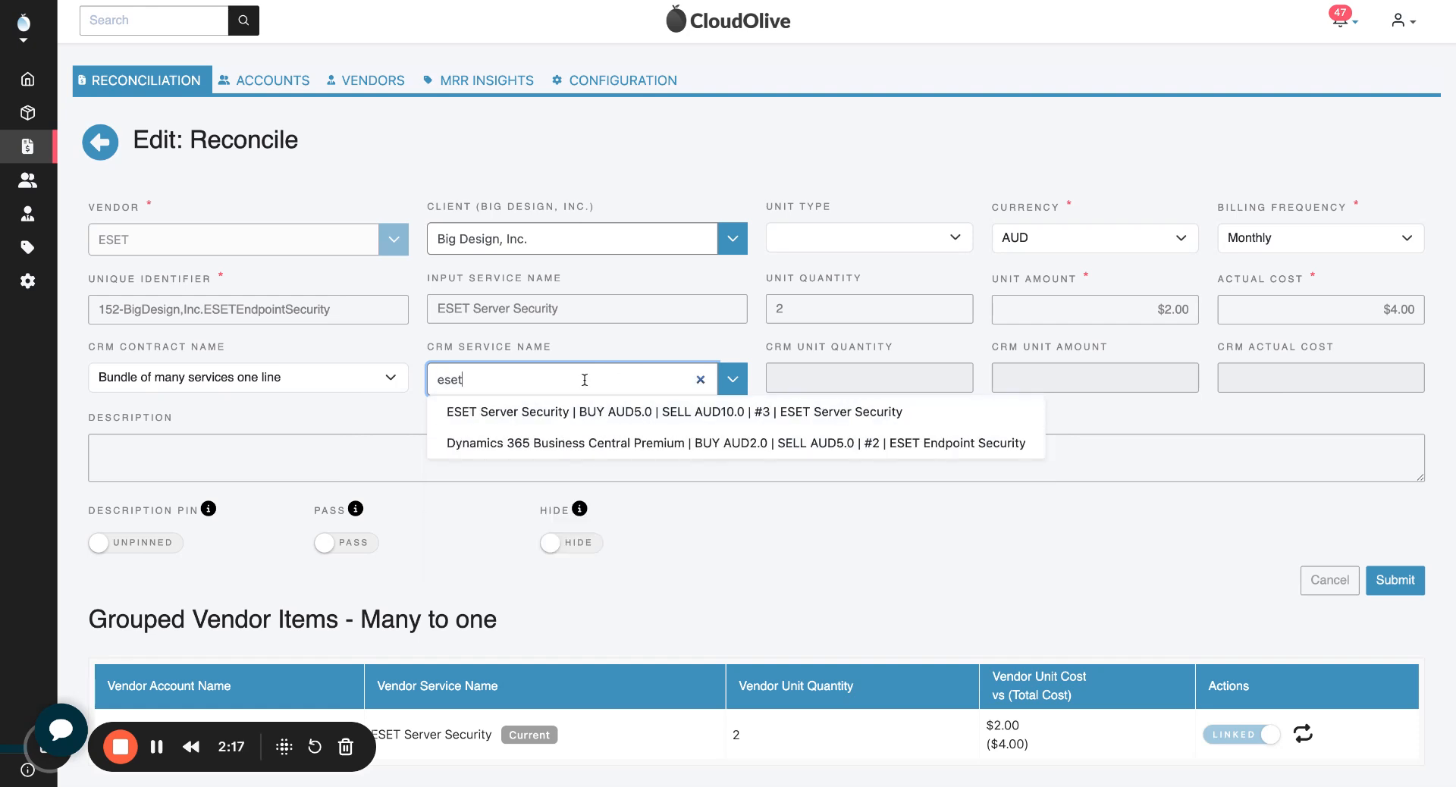
pyautogui.click(540, 413)
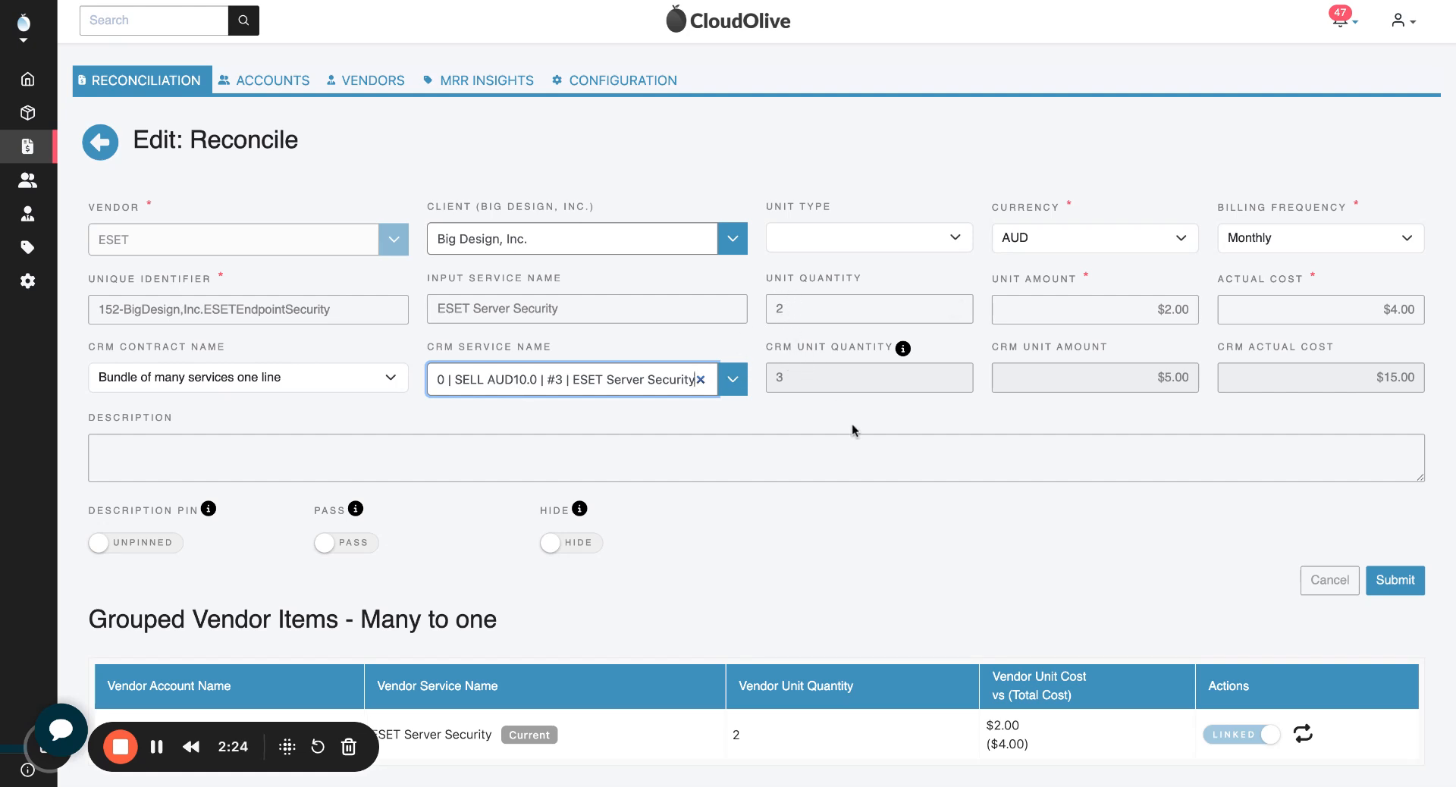
pyautogui.click(1396, 580)
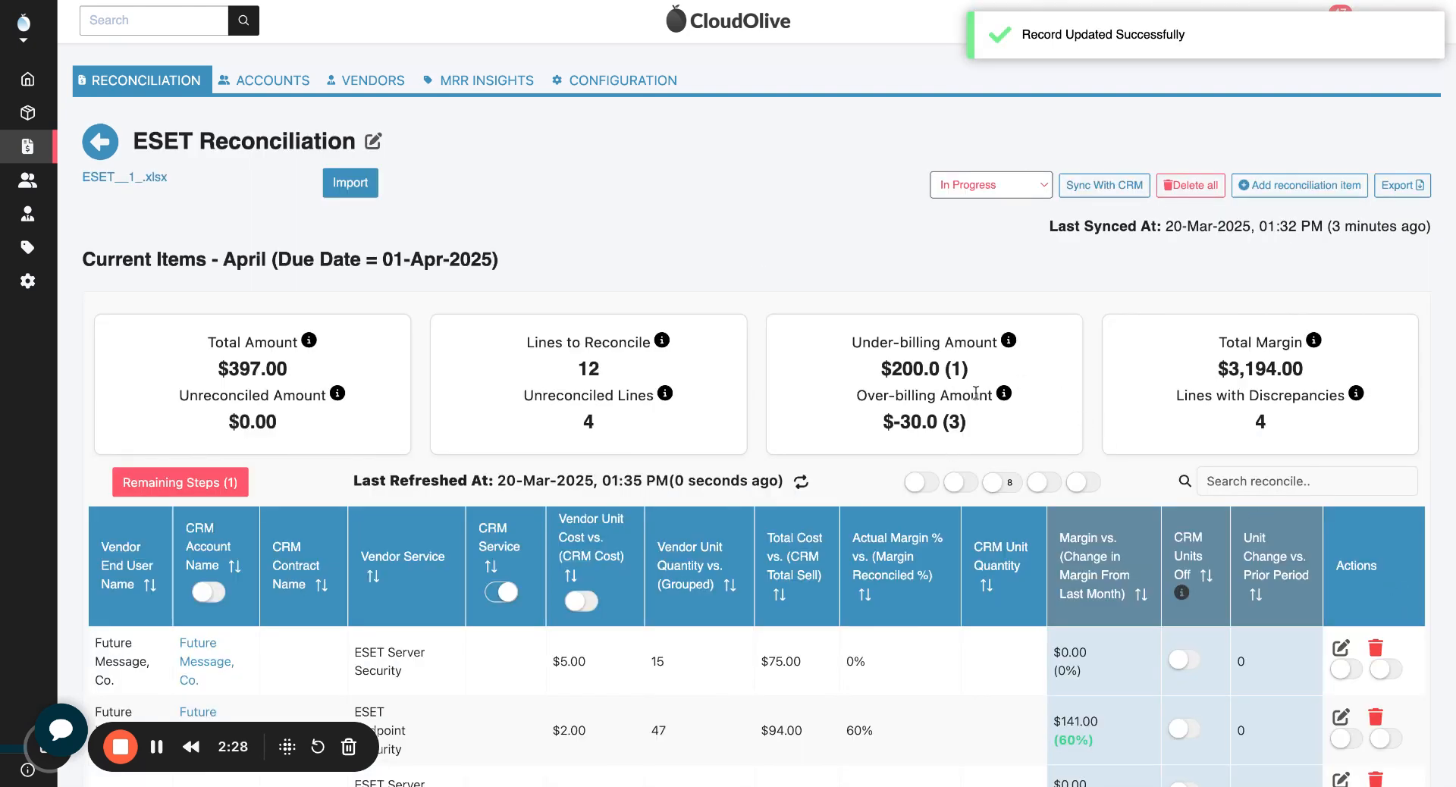
# Step: Edit the Future Message, Co. ESET Server Security line, set its CRM contract to Recurring Software, and list the available CRM services
pyautogui.scroll(-3, 977, 393)
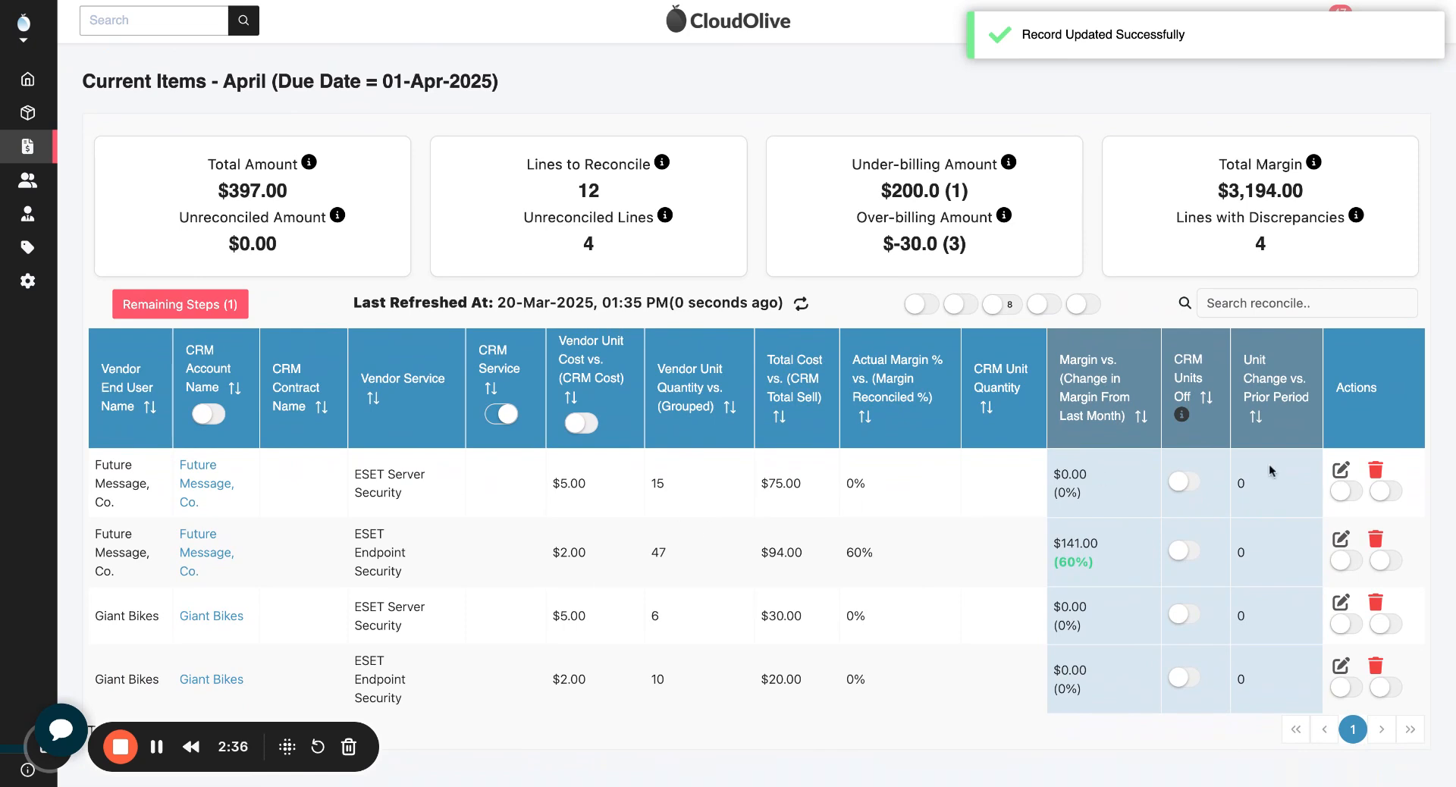
pyautogui.click(1341, 471)
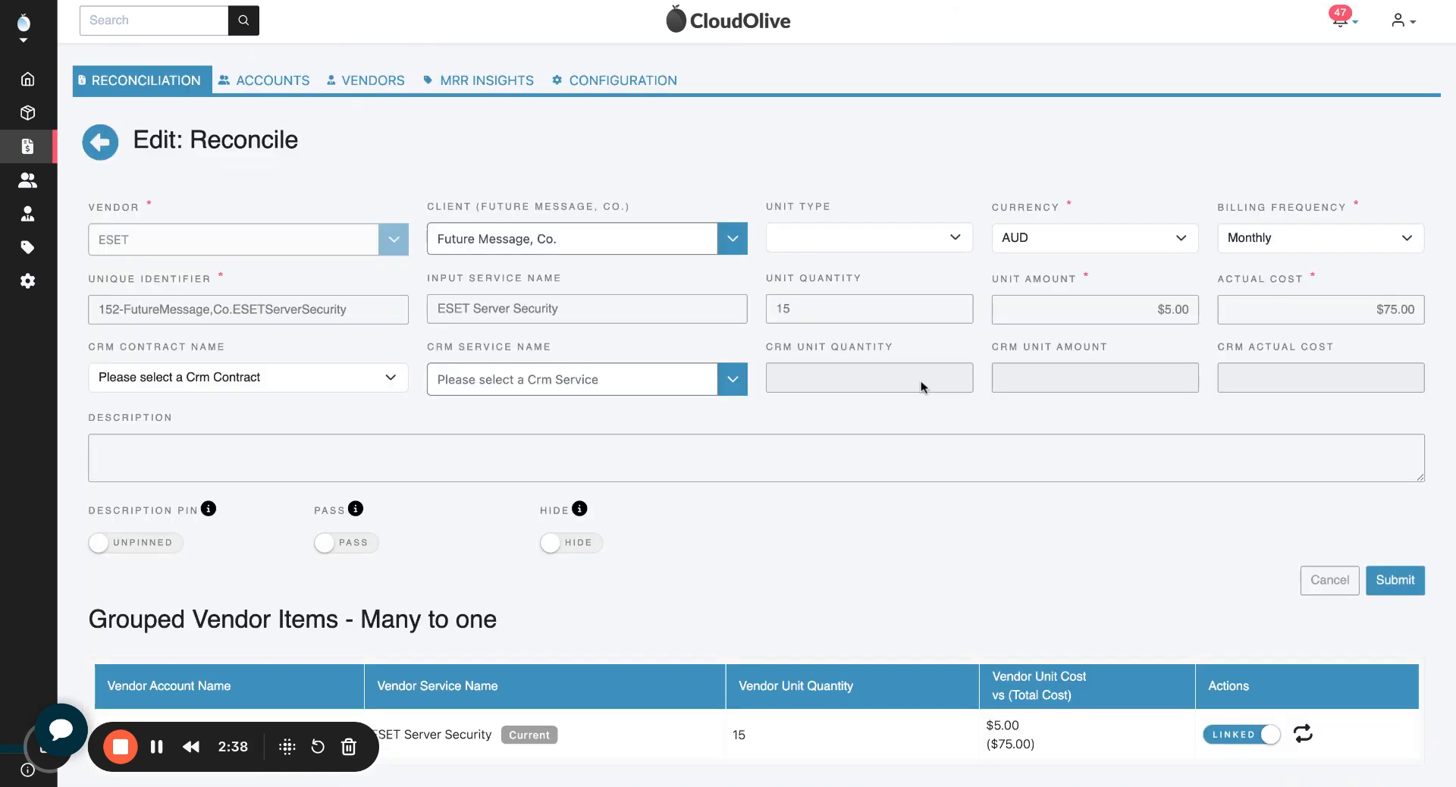
pyautogui.click(285, 386)
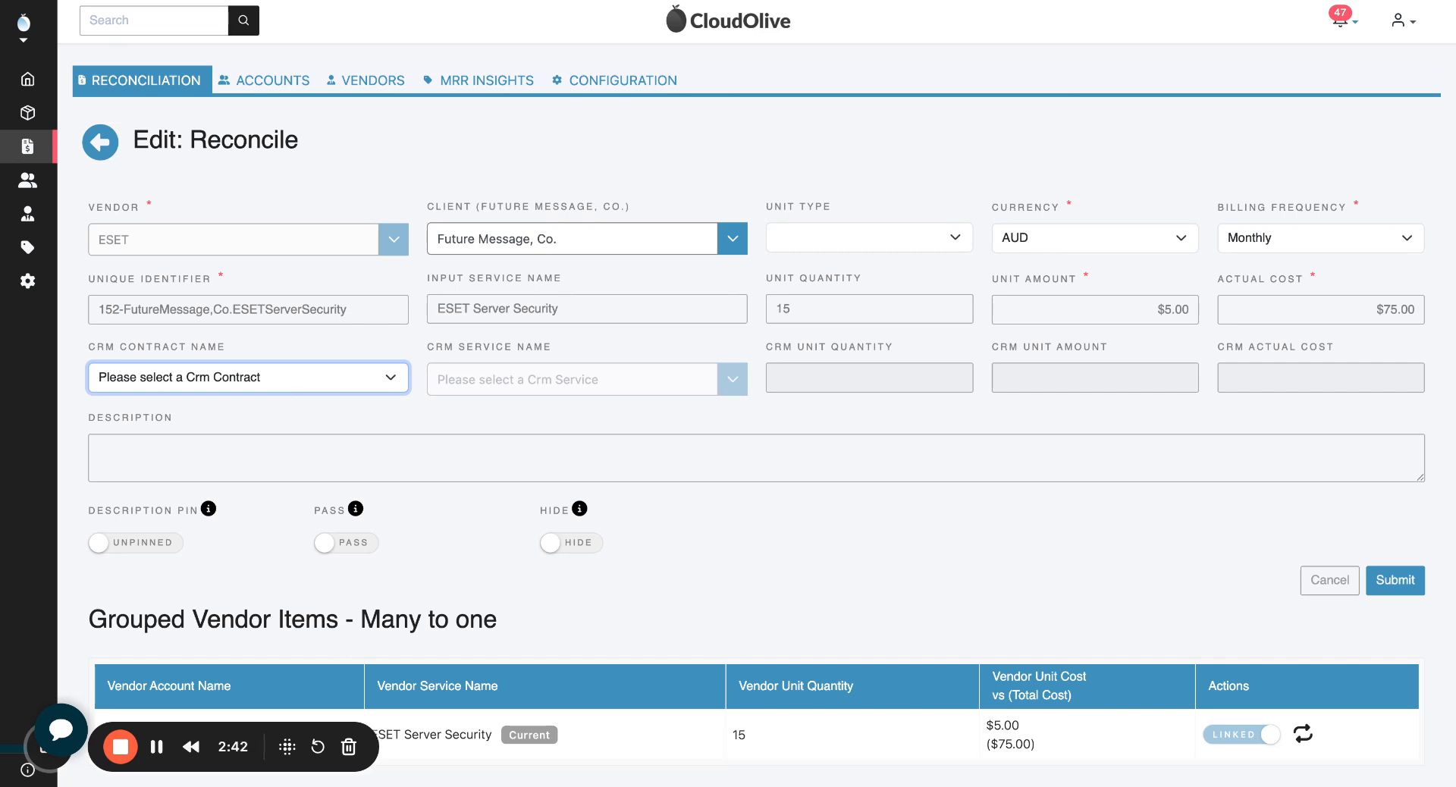
pyautogui.click(304, 415)
pyautogui.click(732, 384)
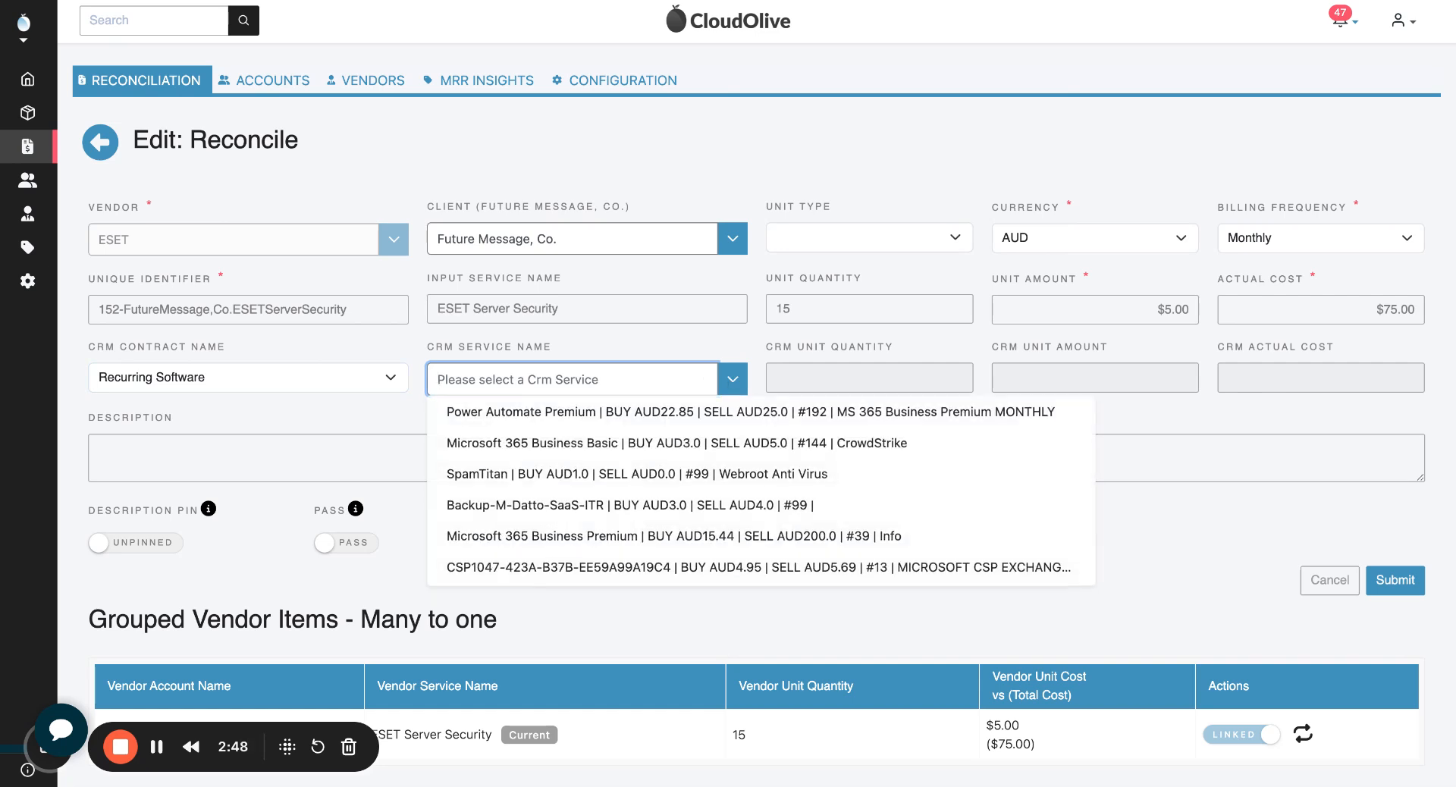
# Step: Add the description "Create - no service in the CRM." to the line, pin it, and submit the record
pyautogui.click(324, 453)
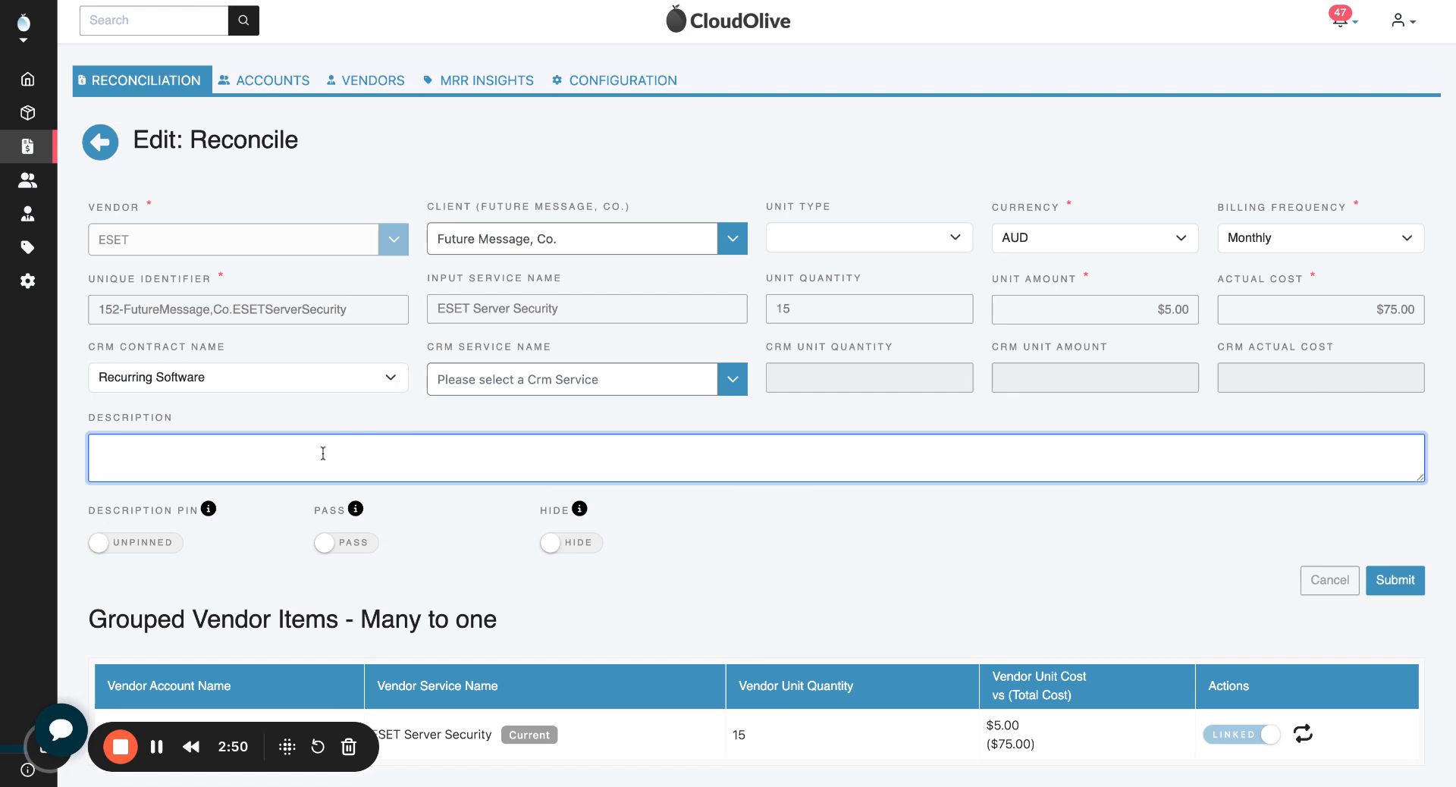
pyautogui.write('Create - no service in the CRM.')
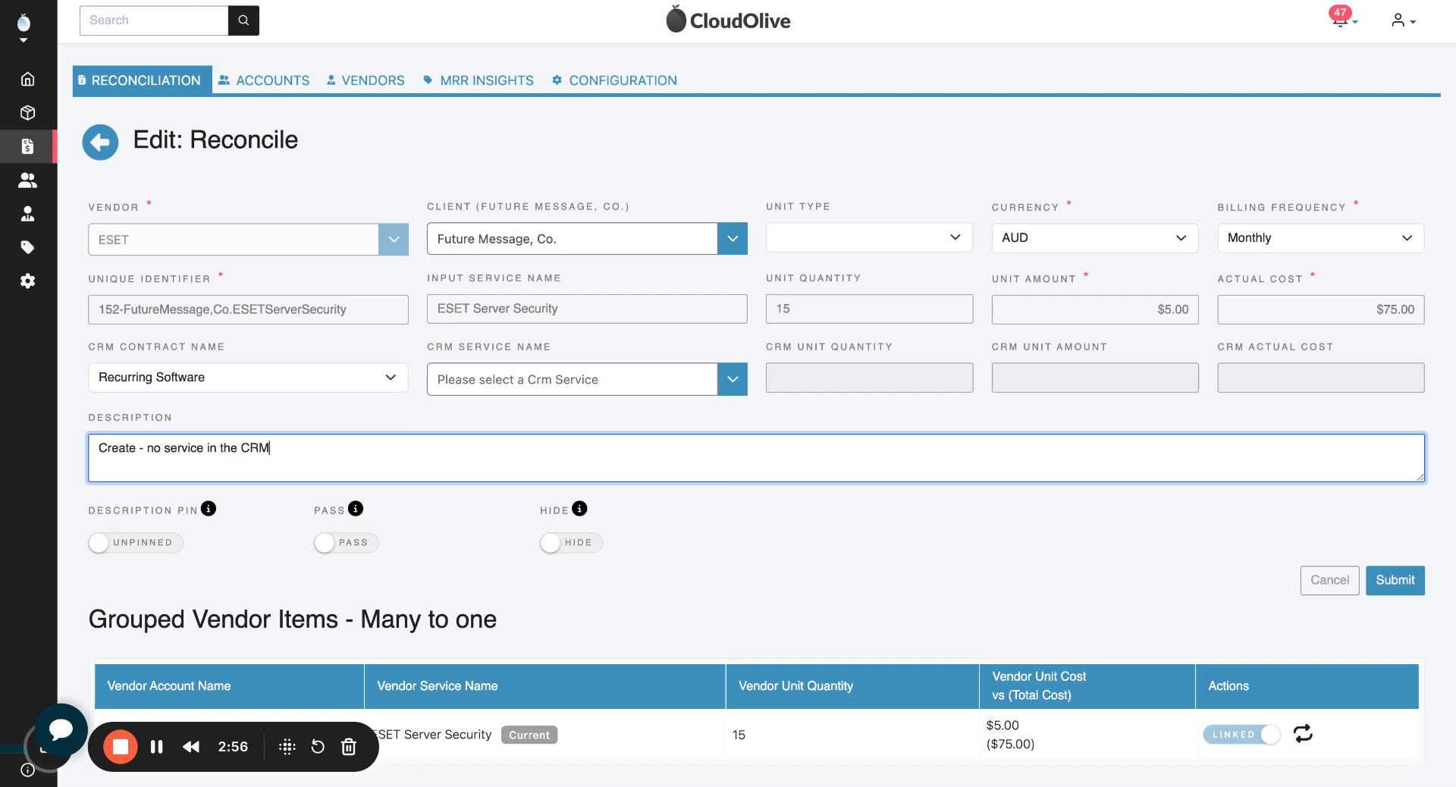
pyautogui.click(119, 544)
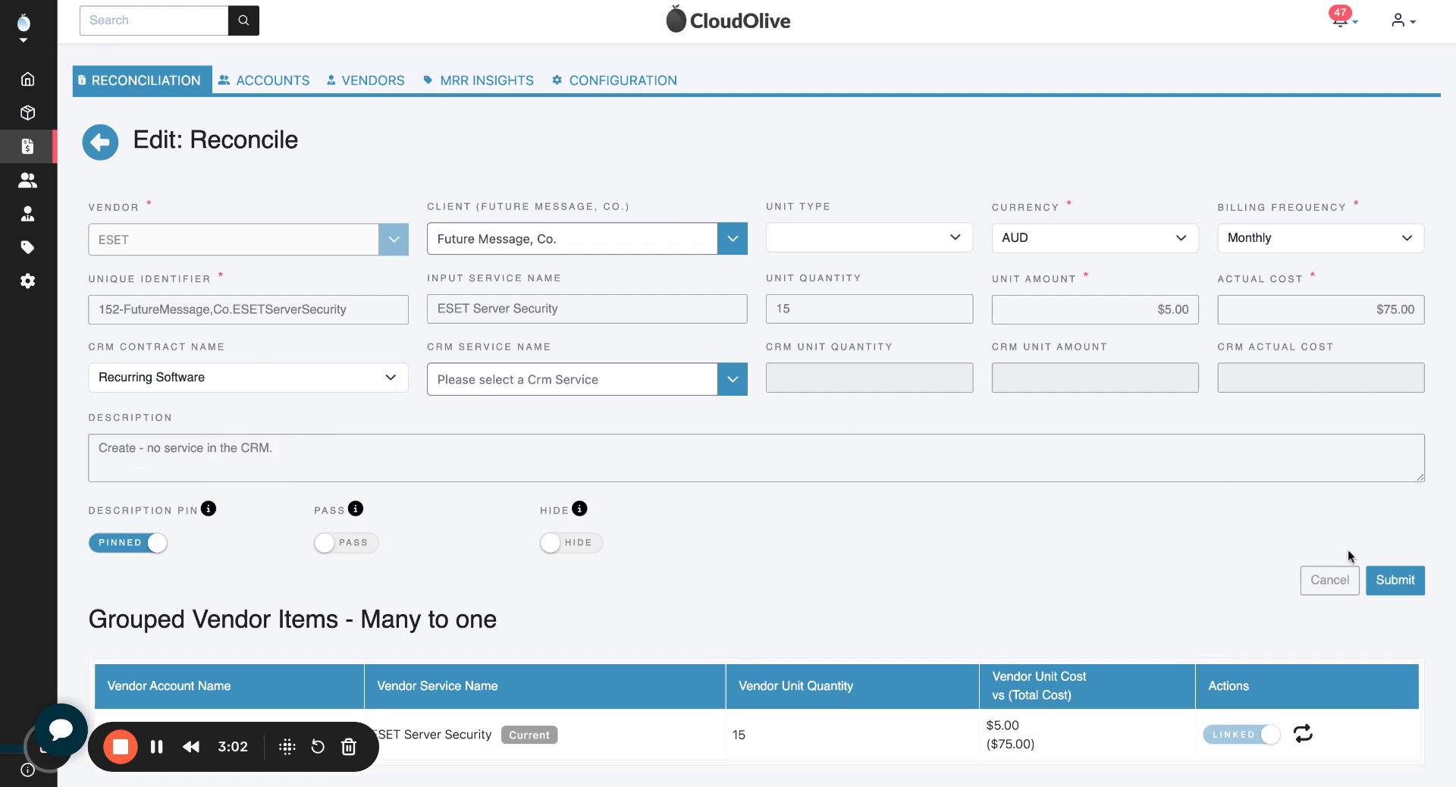
pyautogui.click(1396, 581)
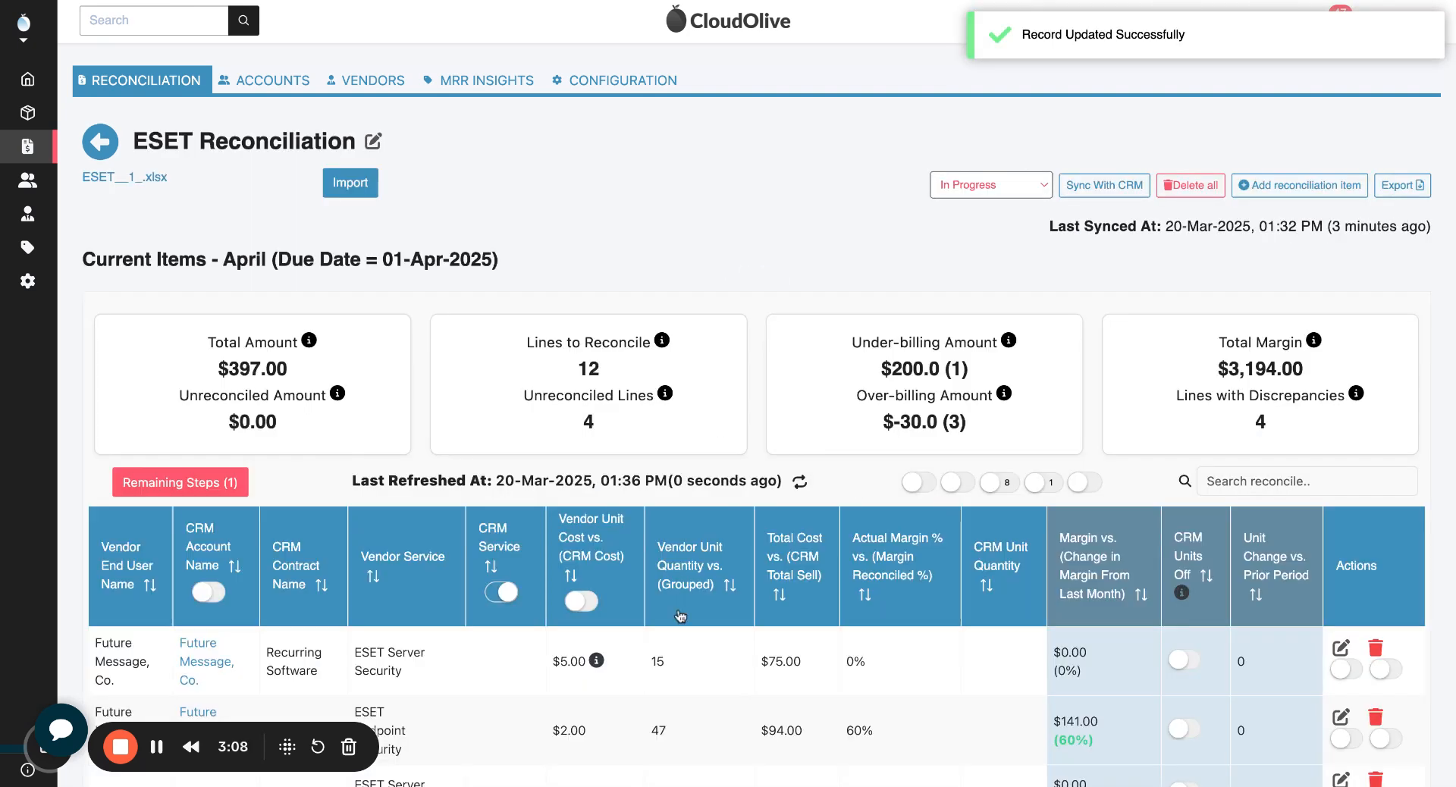
# Step: Hide the Future Message, Co. ESET Endpoint Security line indefinitely and undo the hiding
pyautogui.scroll(-2, 657, 659)
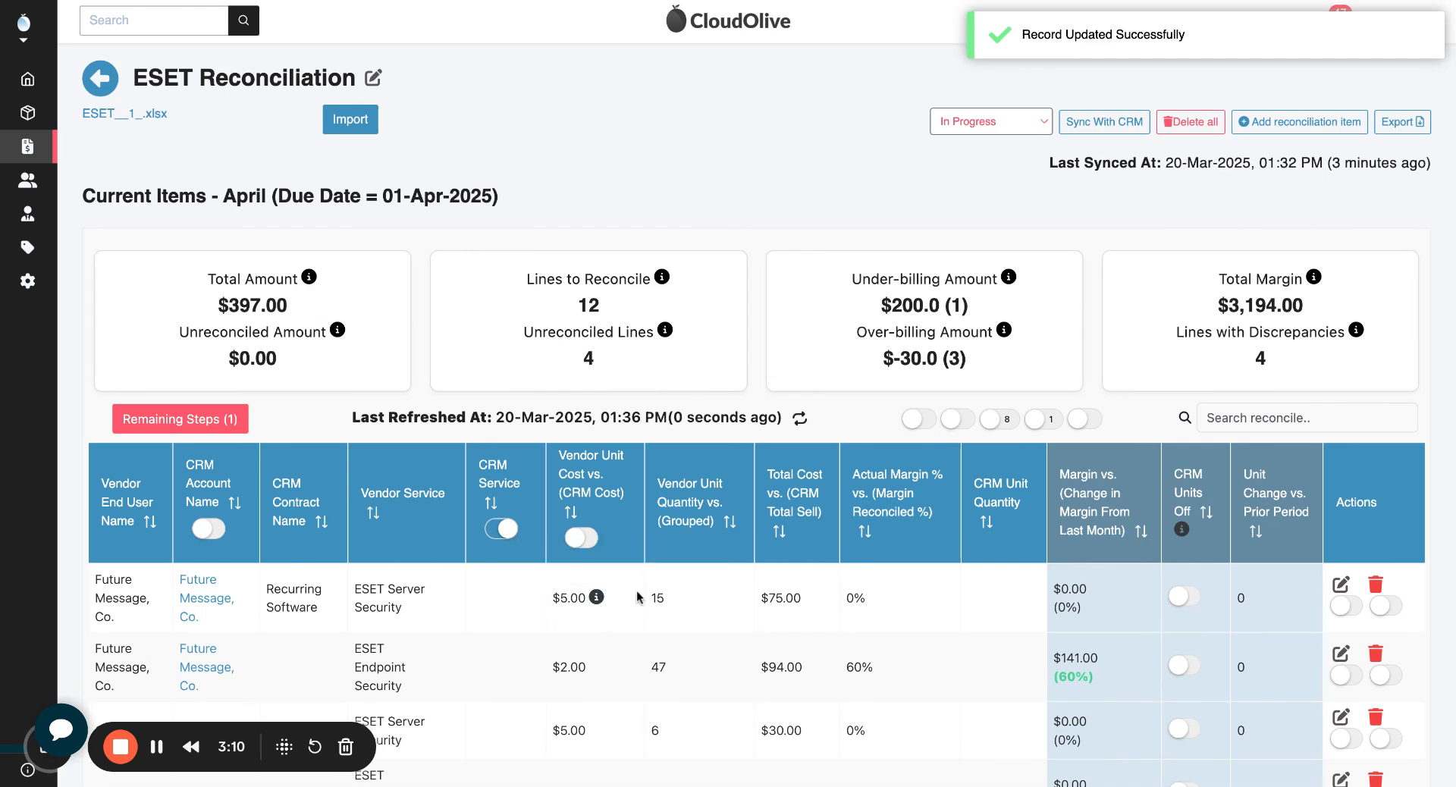
pyautogui.scroll(-2, 639, 598)
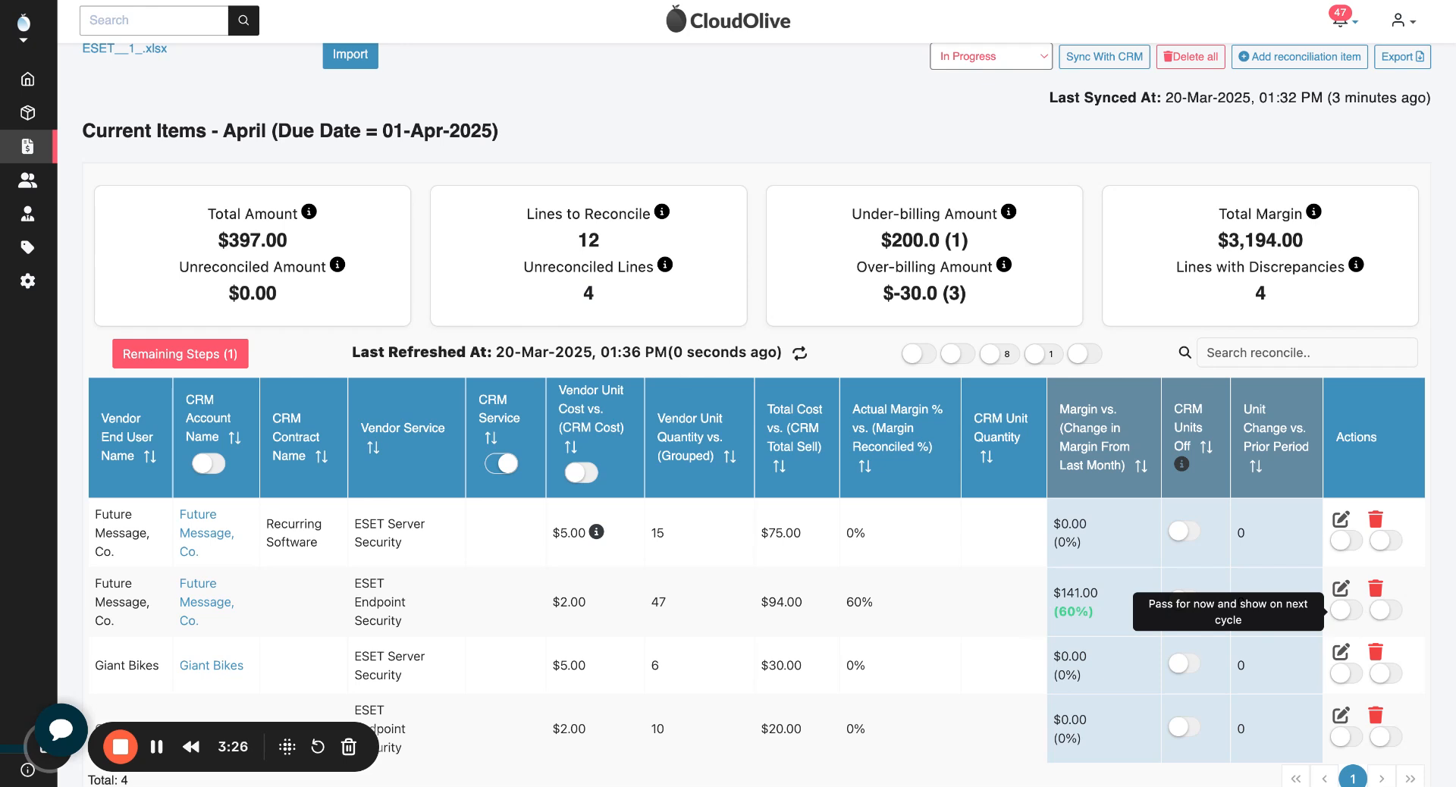
pyautogui.click(1385, 611)
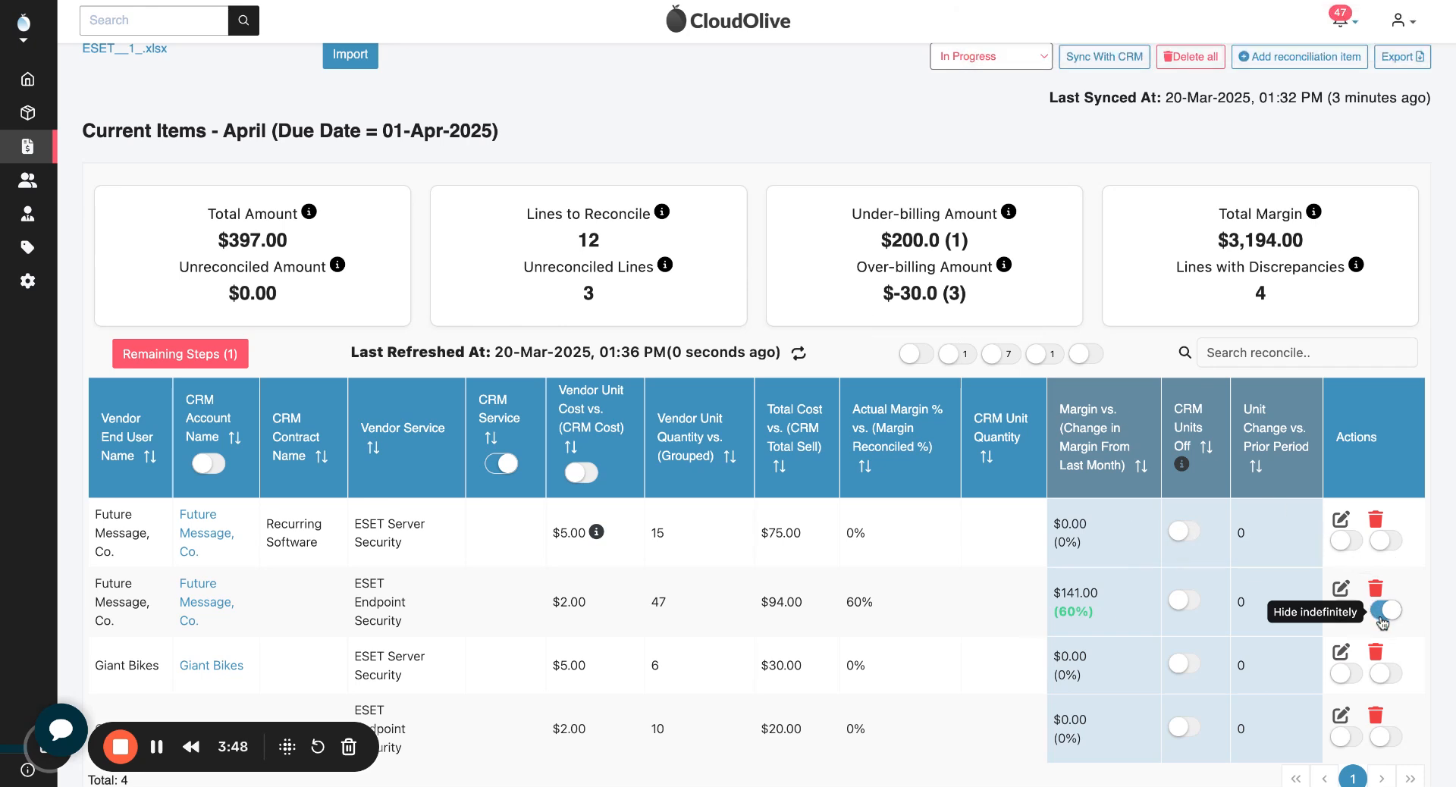
pyautogui.click(1382, 611)
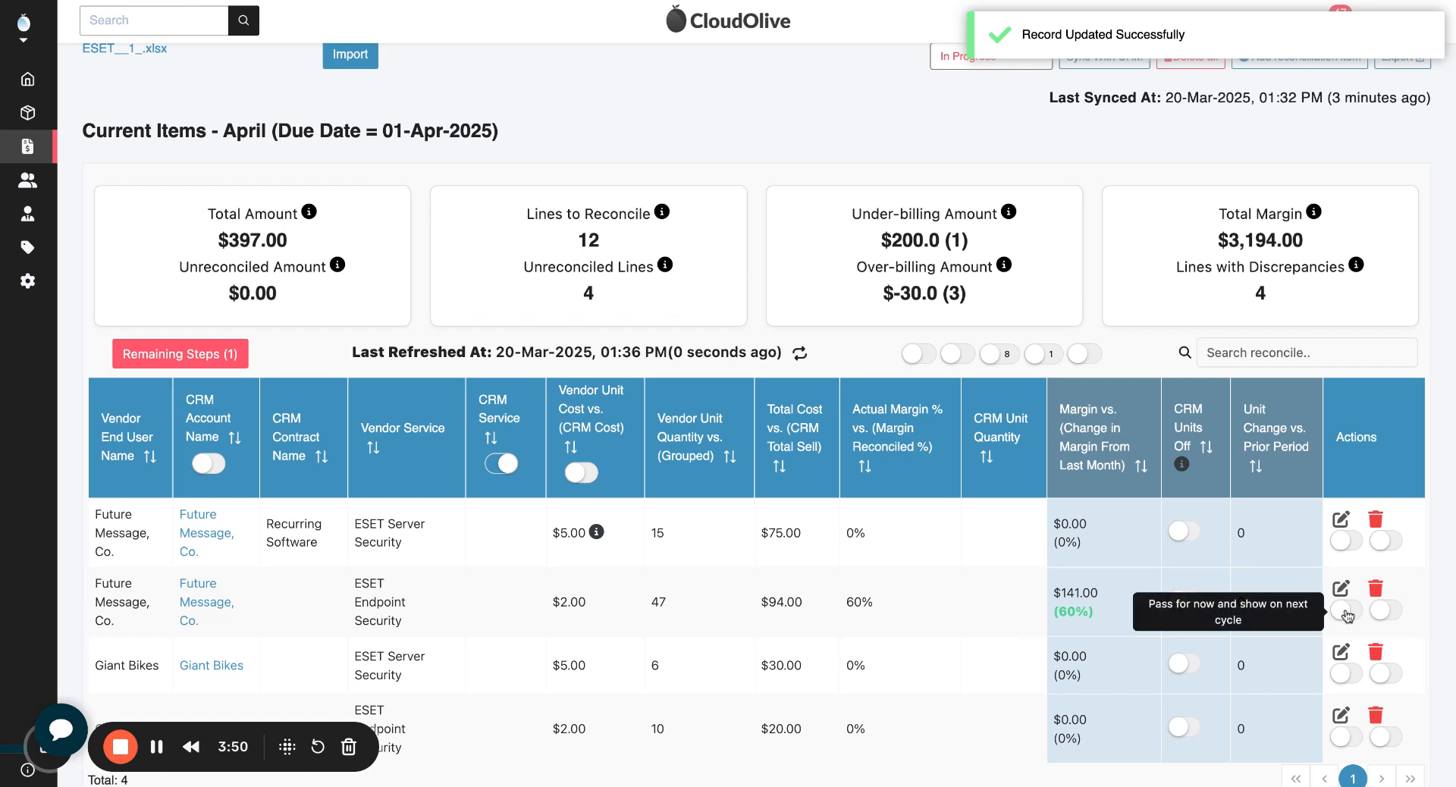
# Step: Pass the Future Message, Co. ESET Endpoint Security line until the next cycle and show only lines passed this cycle
pyautogui.click(1347, 614)
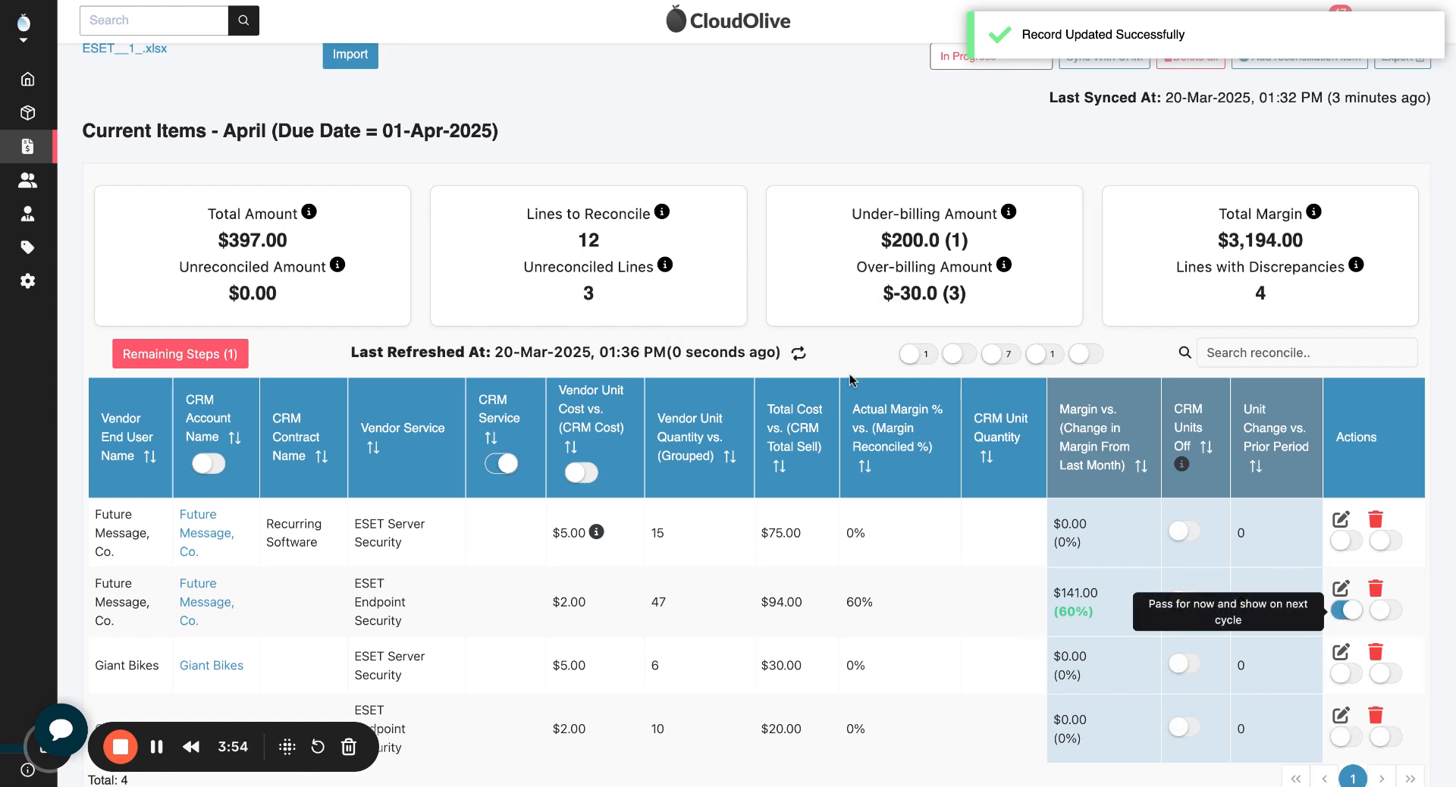
pyautogui.click(918, 354)
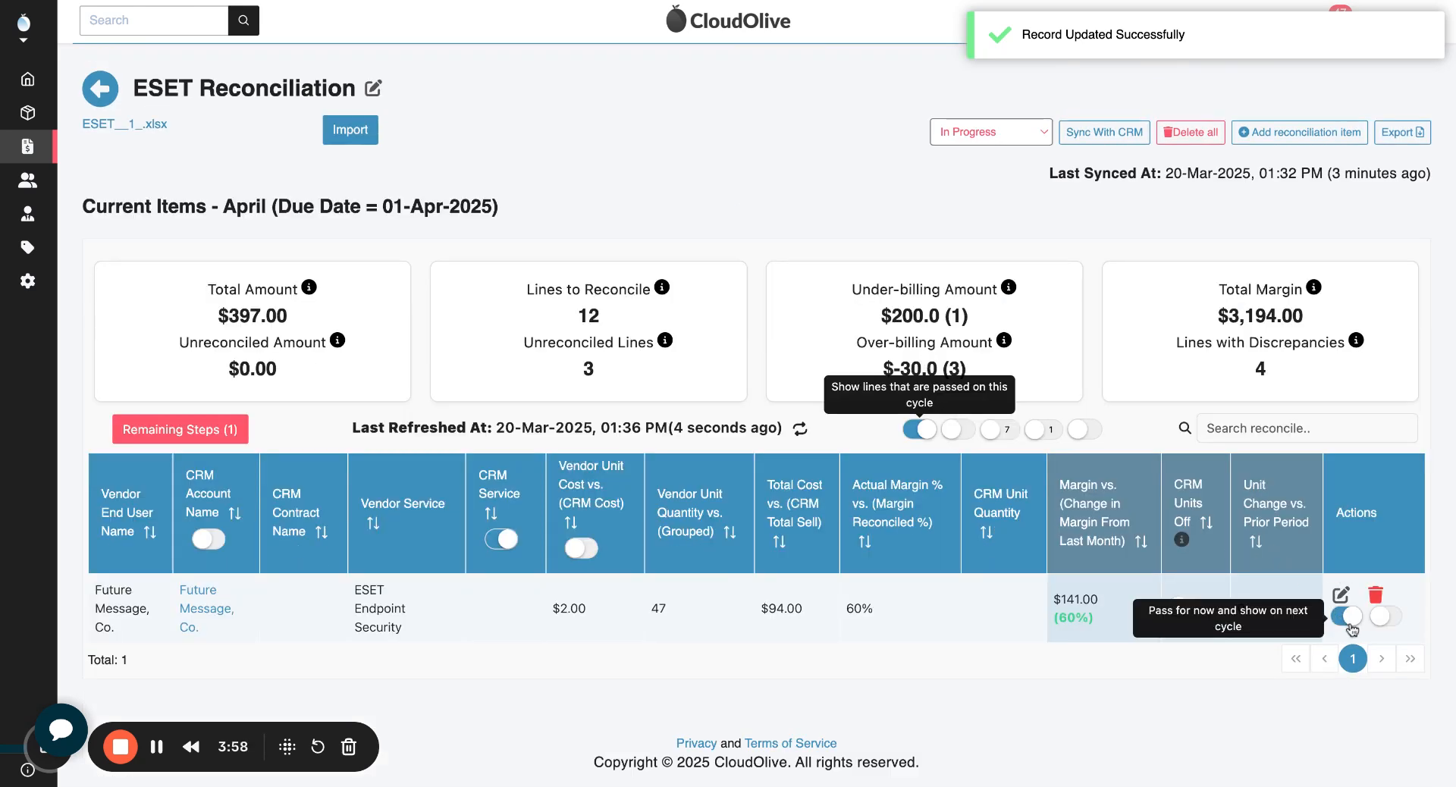
# Step: Stop showing only passed lines and remove the CRM Service filter so that all ESET reconciliation lines are listed
pyautogui.click(919, 429)
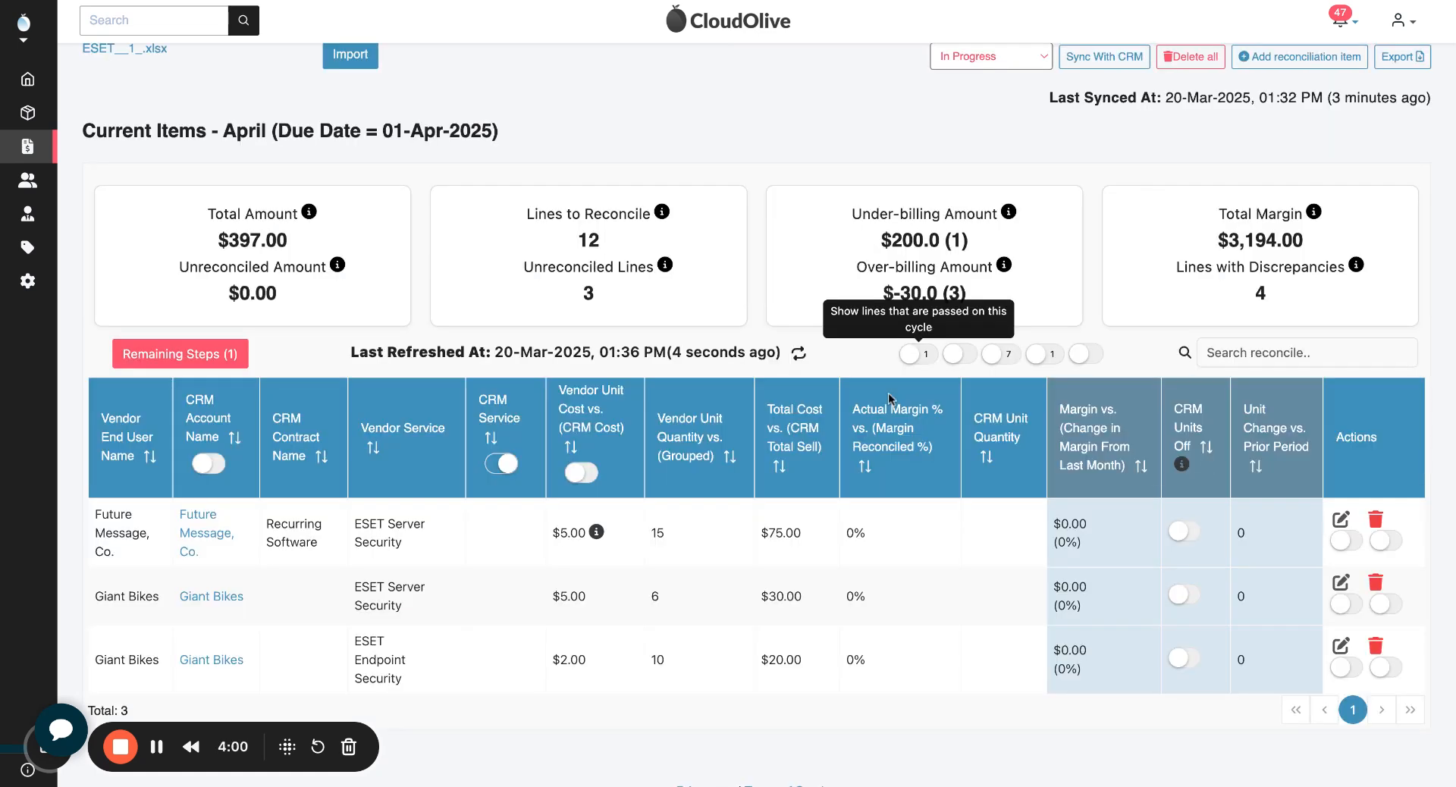
pyautogui.scroll(-1, 889, 399)
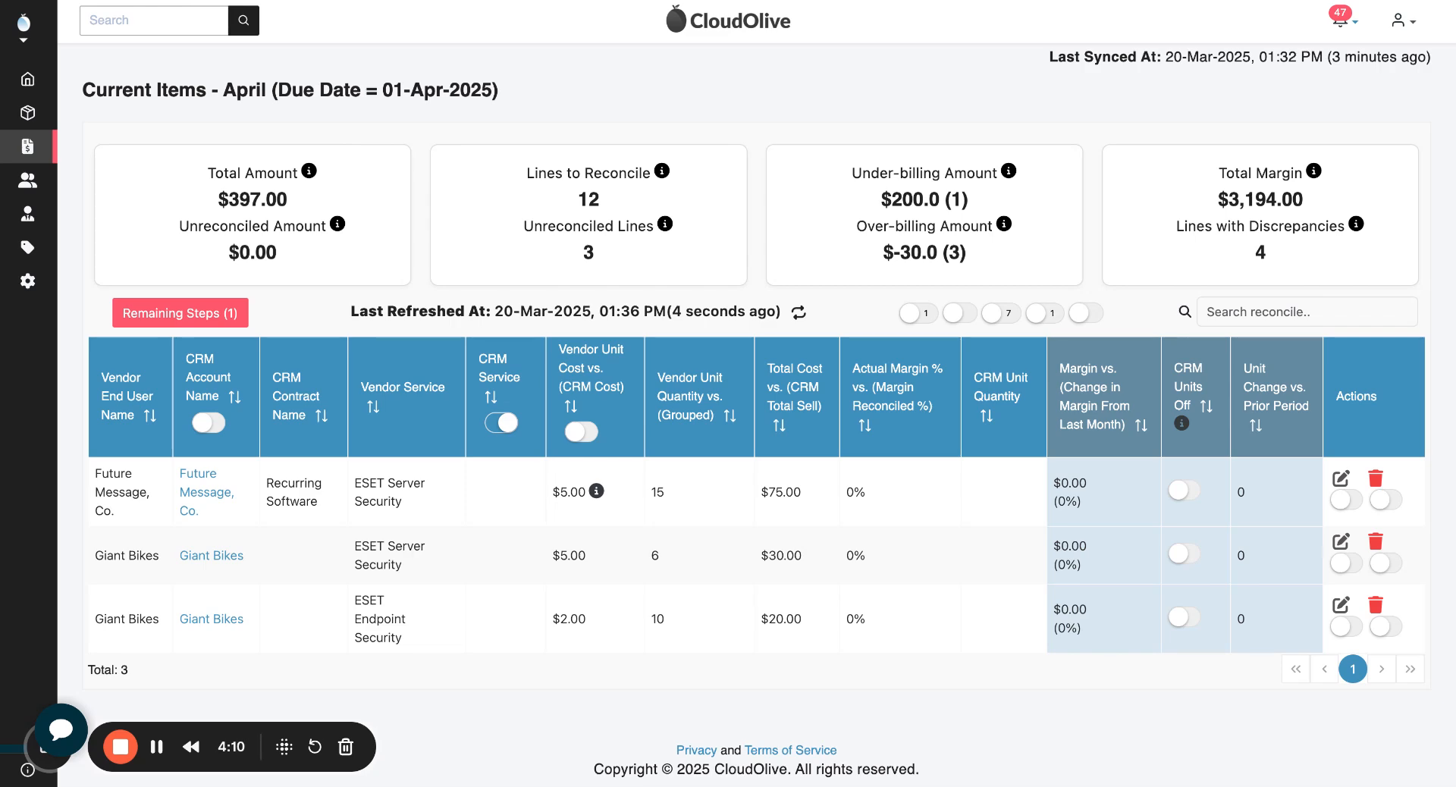
pyautogui.click(501, 425)
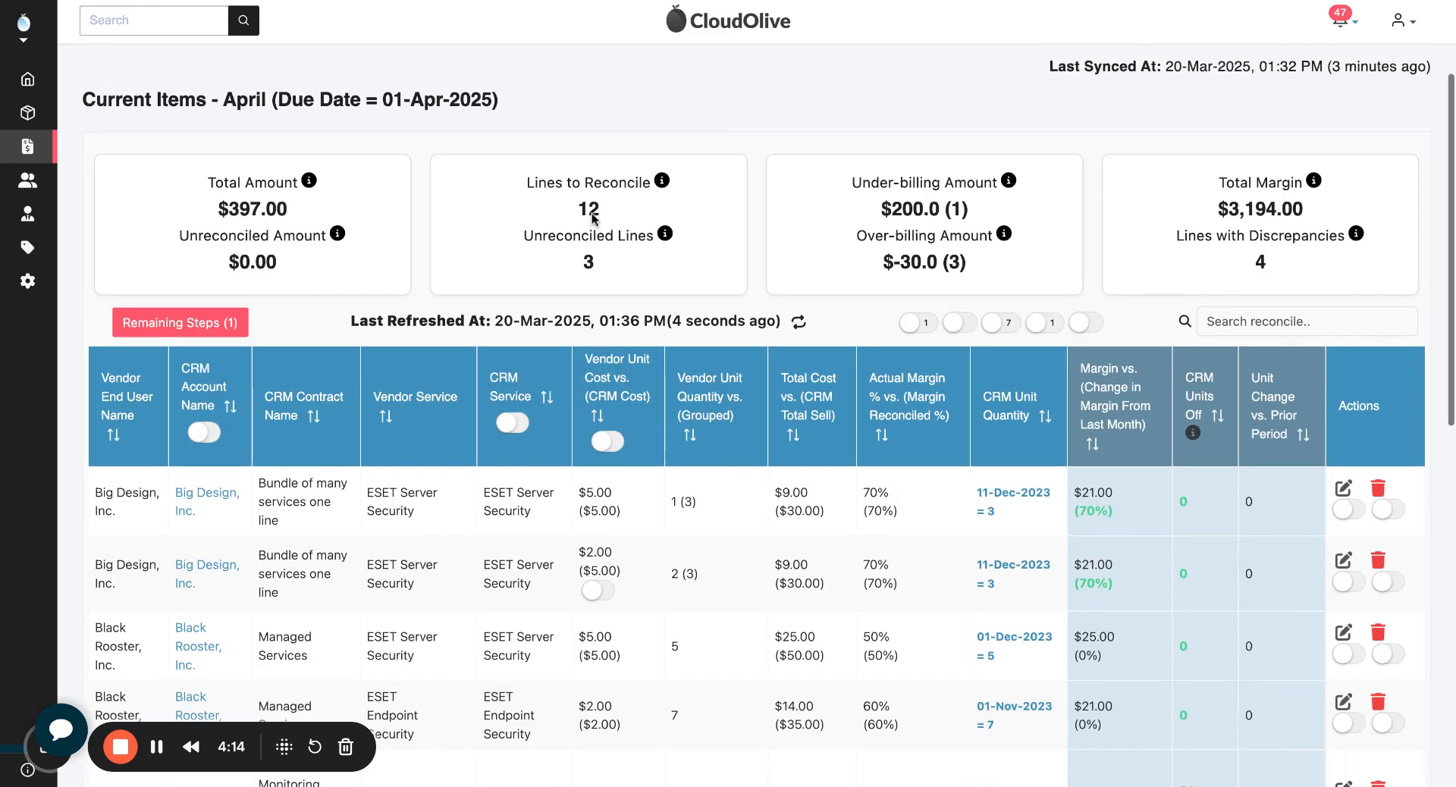
# Step: Open the Symmetry ESET Endpoint Security line for editing and review its CRM service options and CRM contract
pyautogui.scroll(-3, 595, 218)
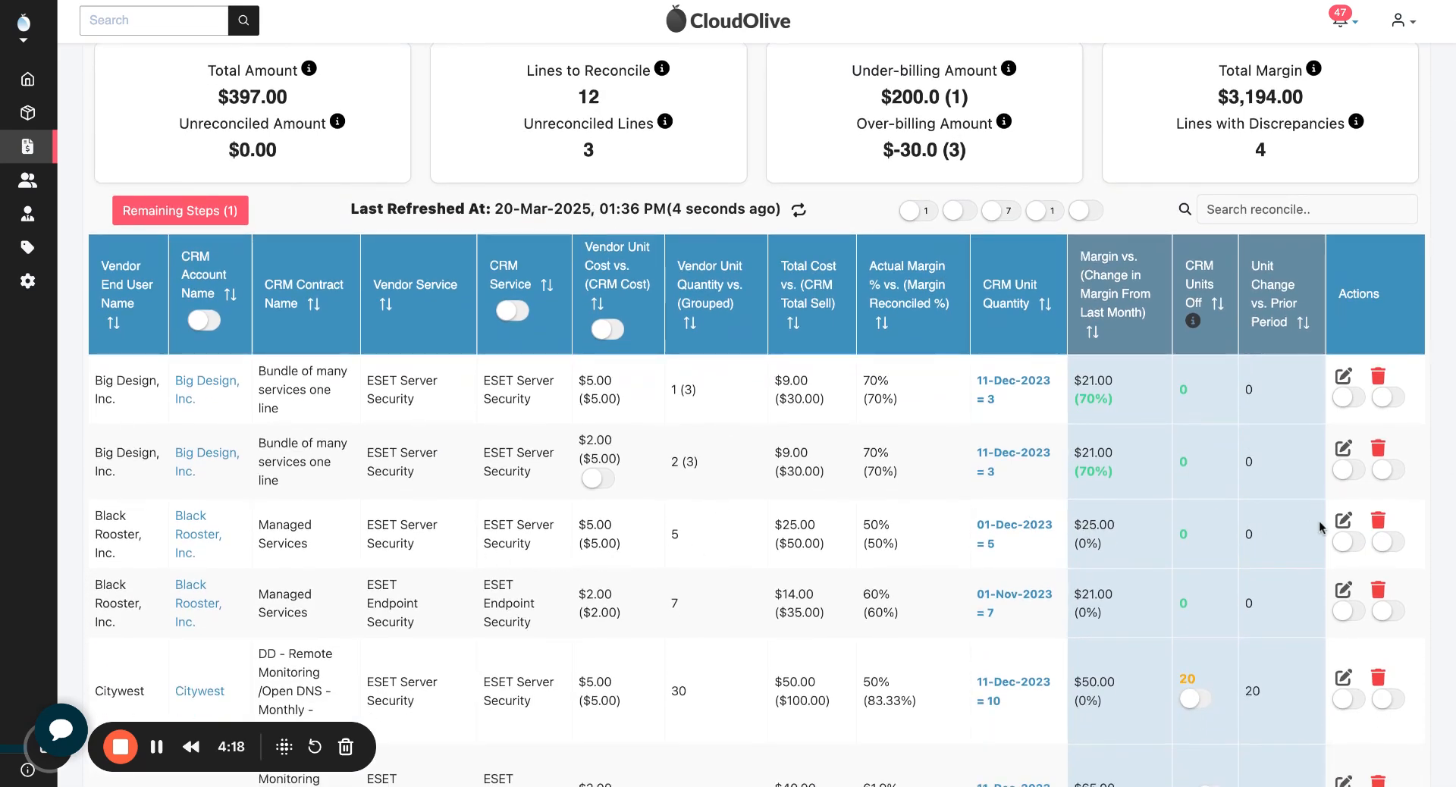
pyautogui.scroll(-10, 1077, 619)
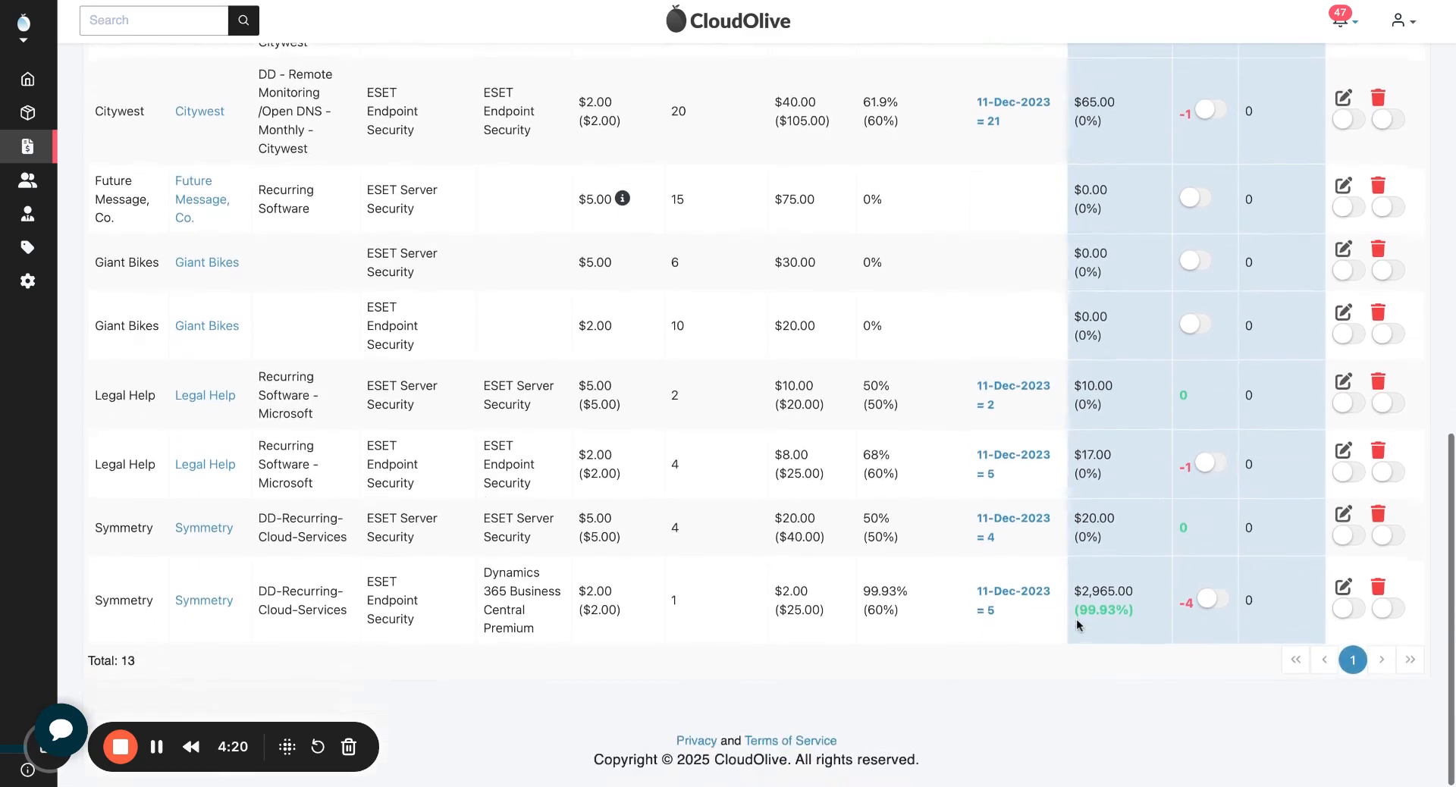
pyautogui.moveTo(486, 578); pyautogui.dragTo(534, 616)
pyautogui.click(538, 616)
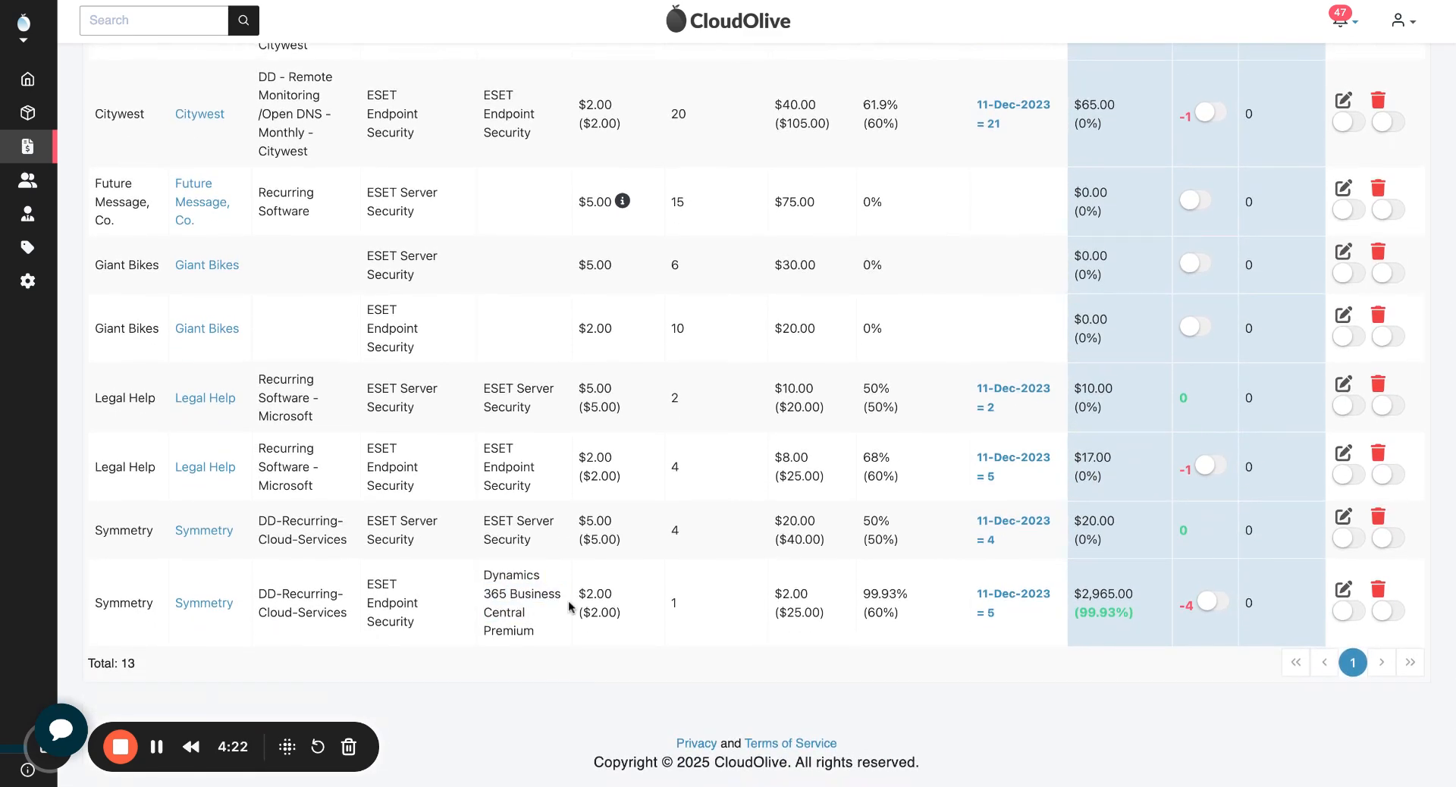
pyautogui.click(1343, 589)
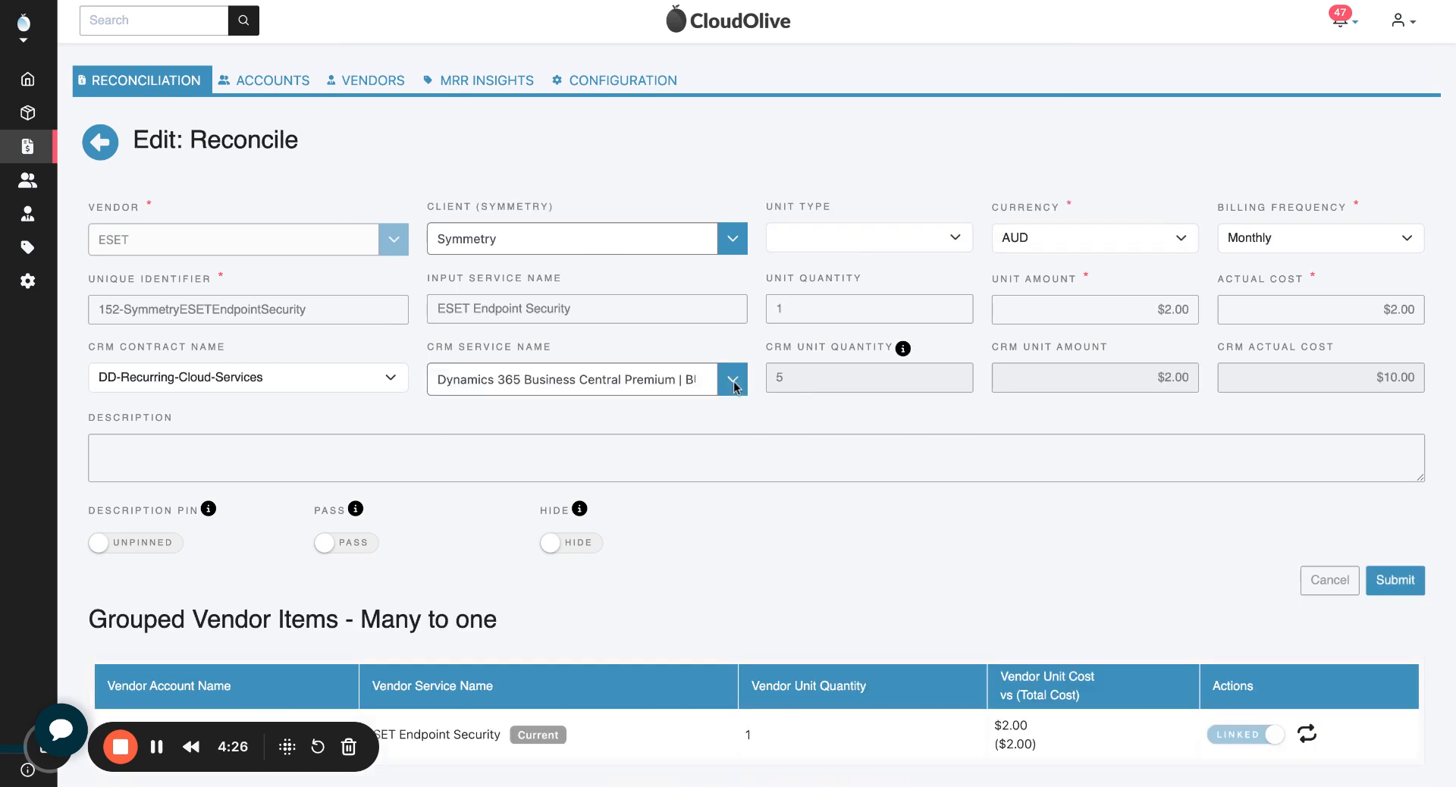
pyautogui.click(733, 381)
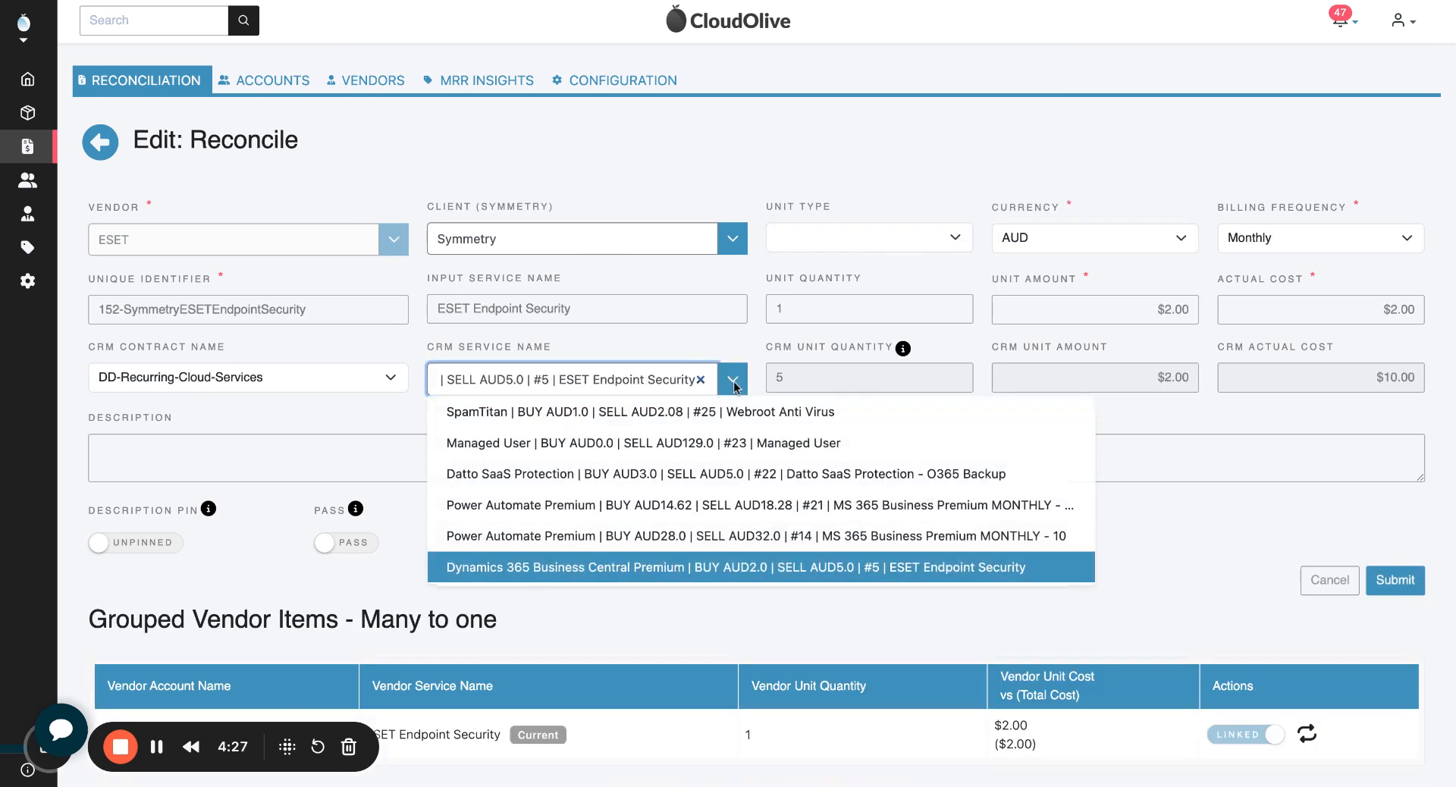
pyautogui.click(334, 383)
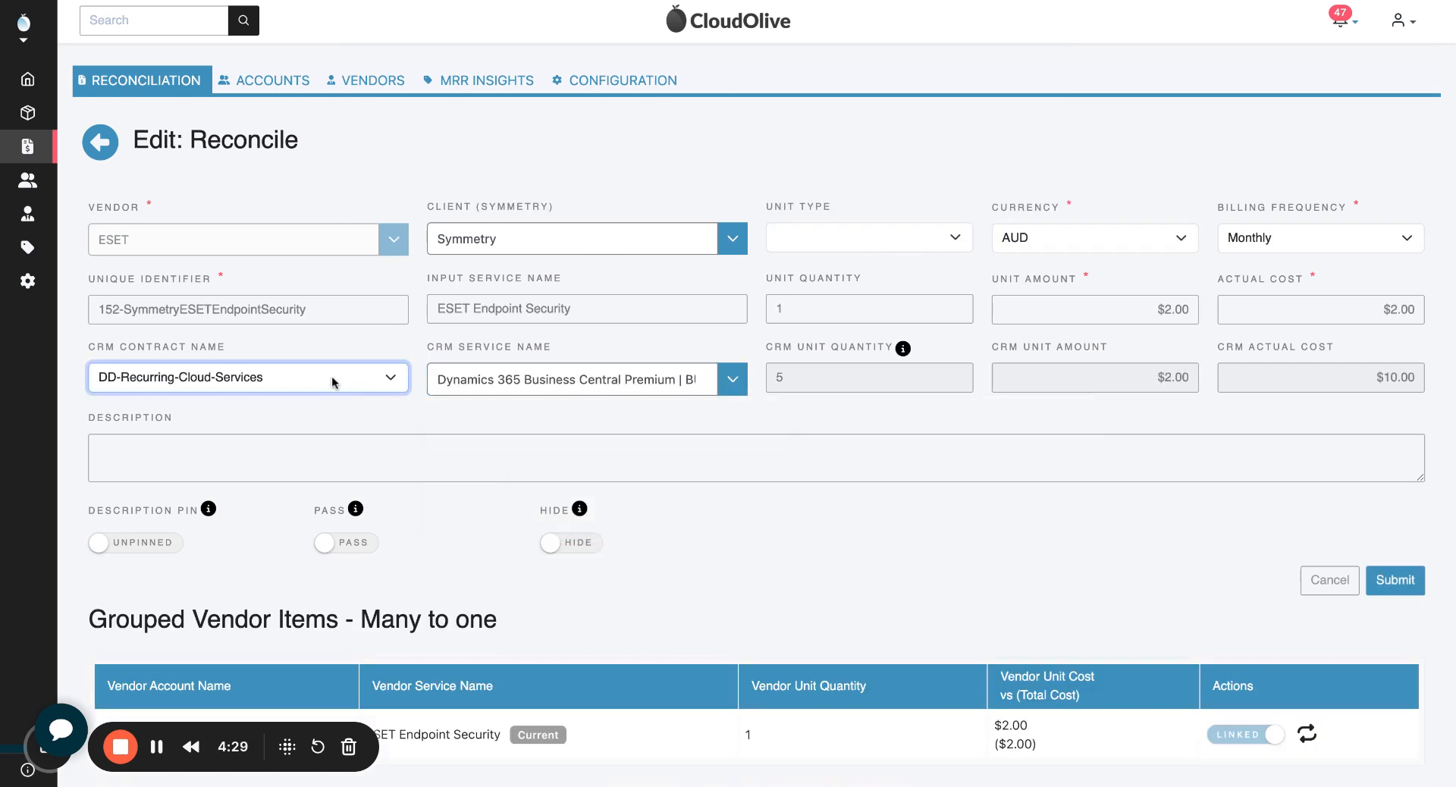
# Step: Replace the line's CRM service with the ESET Server Security service, searching for "ese", and submit the record
pyautogui.click(701, 379)
pyautogui.write('ese')
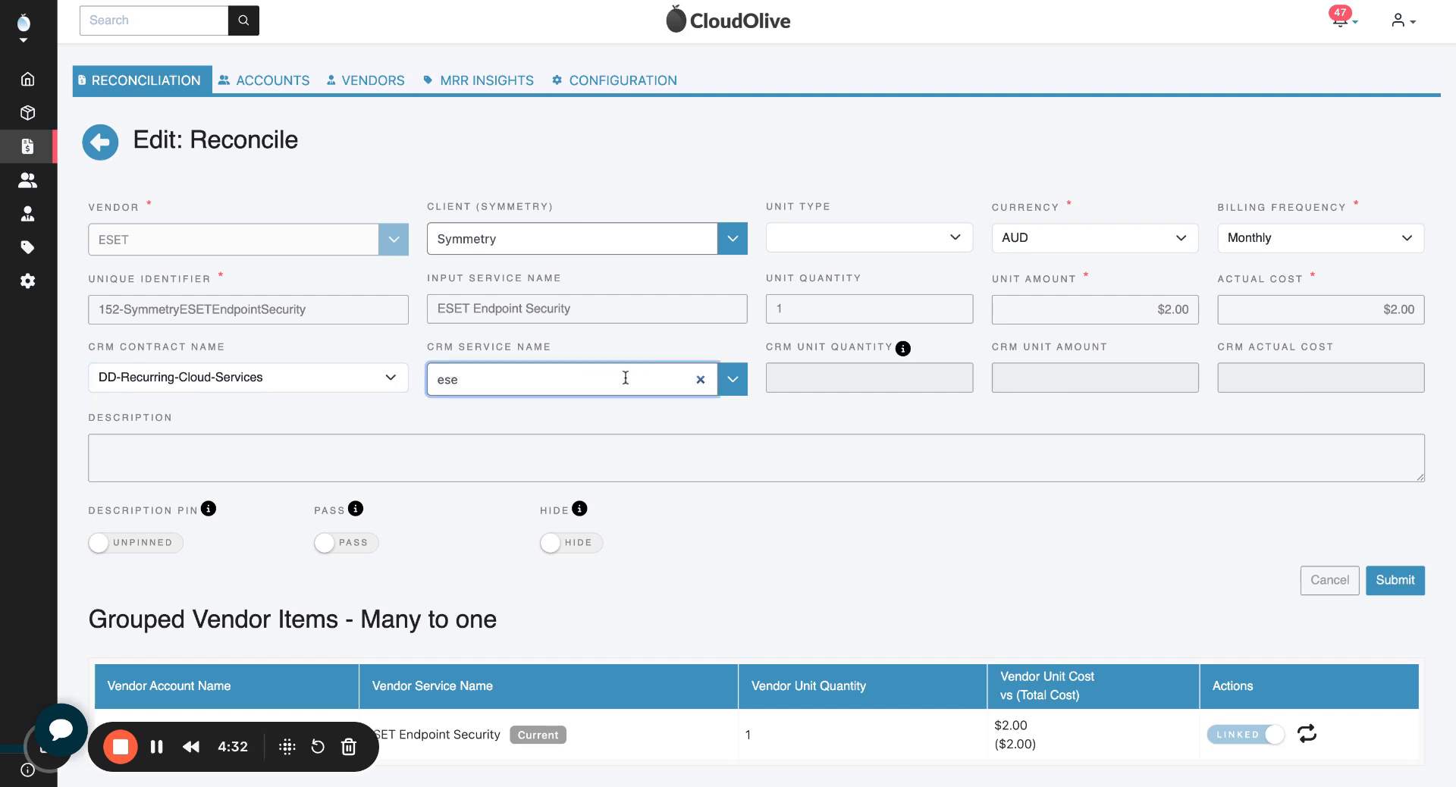
pyautogui.click(545, 443)
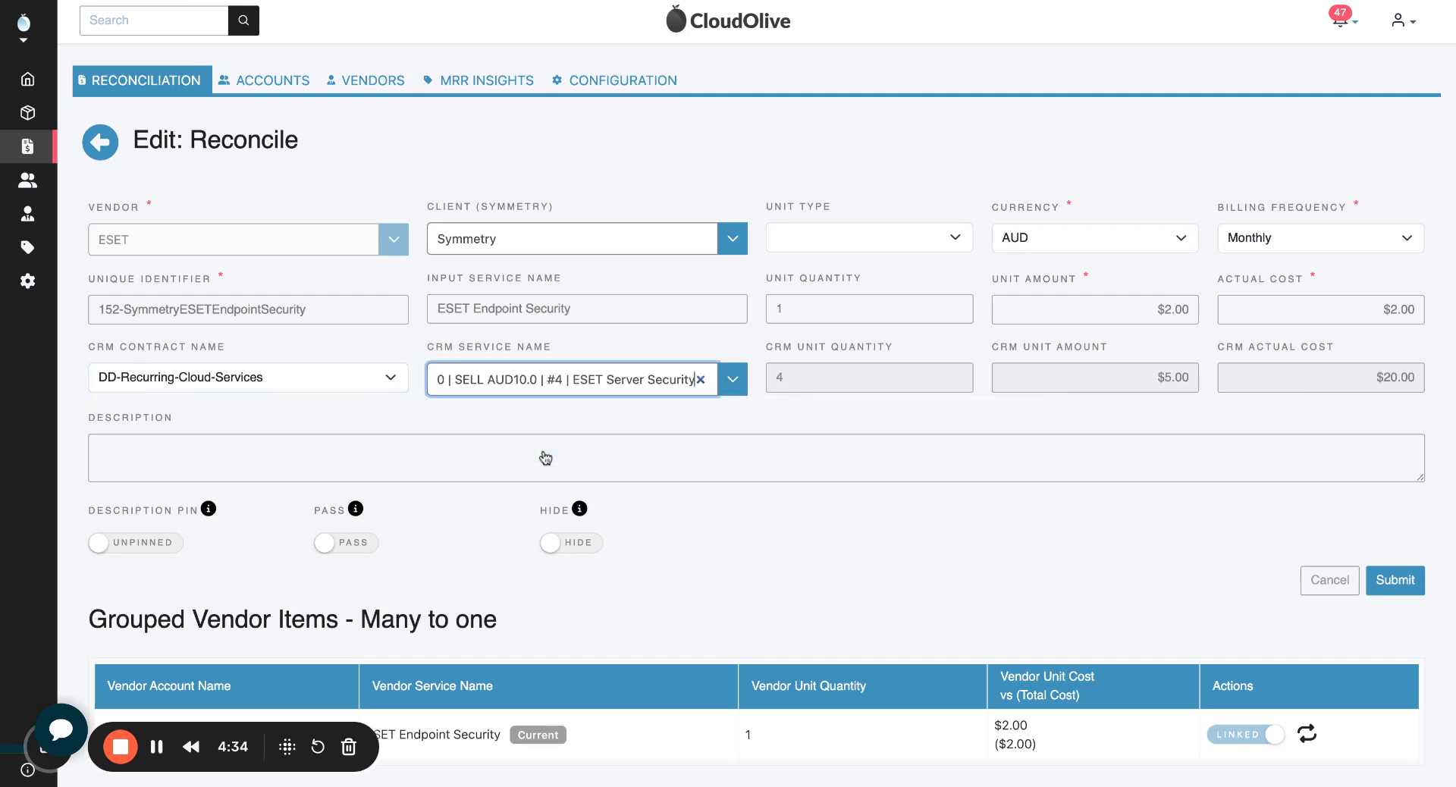
pyautogui.click(1395, 581)
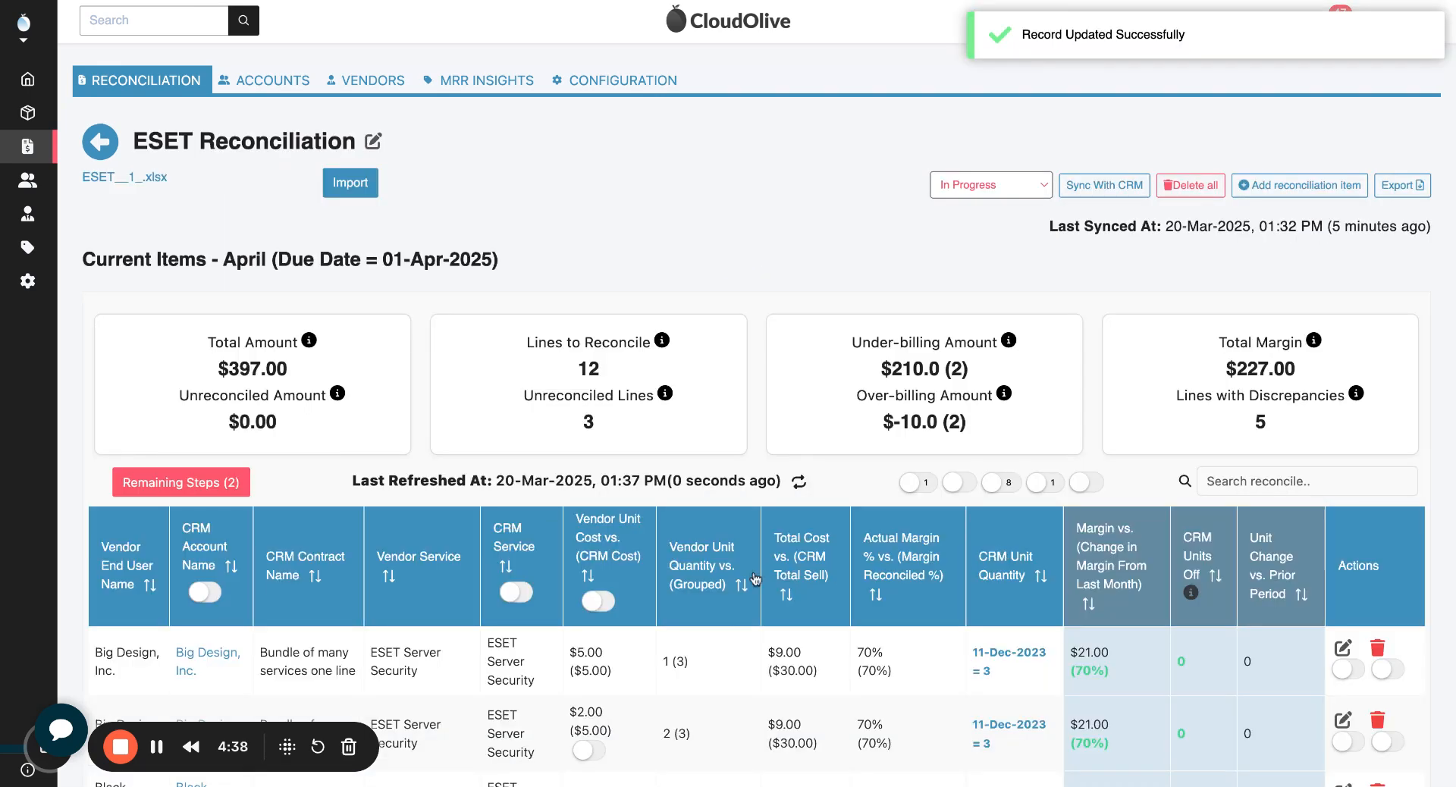
# Step: Check the updated Symmetry lines and the under-billing and over-billing amounts, and show only the lines with discrepancies
pyautogui.scroll(-10, 755, 580)
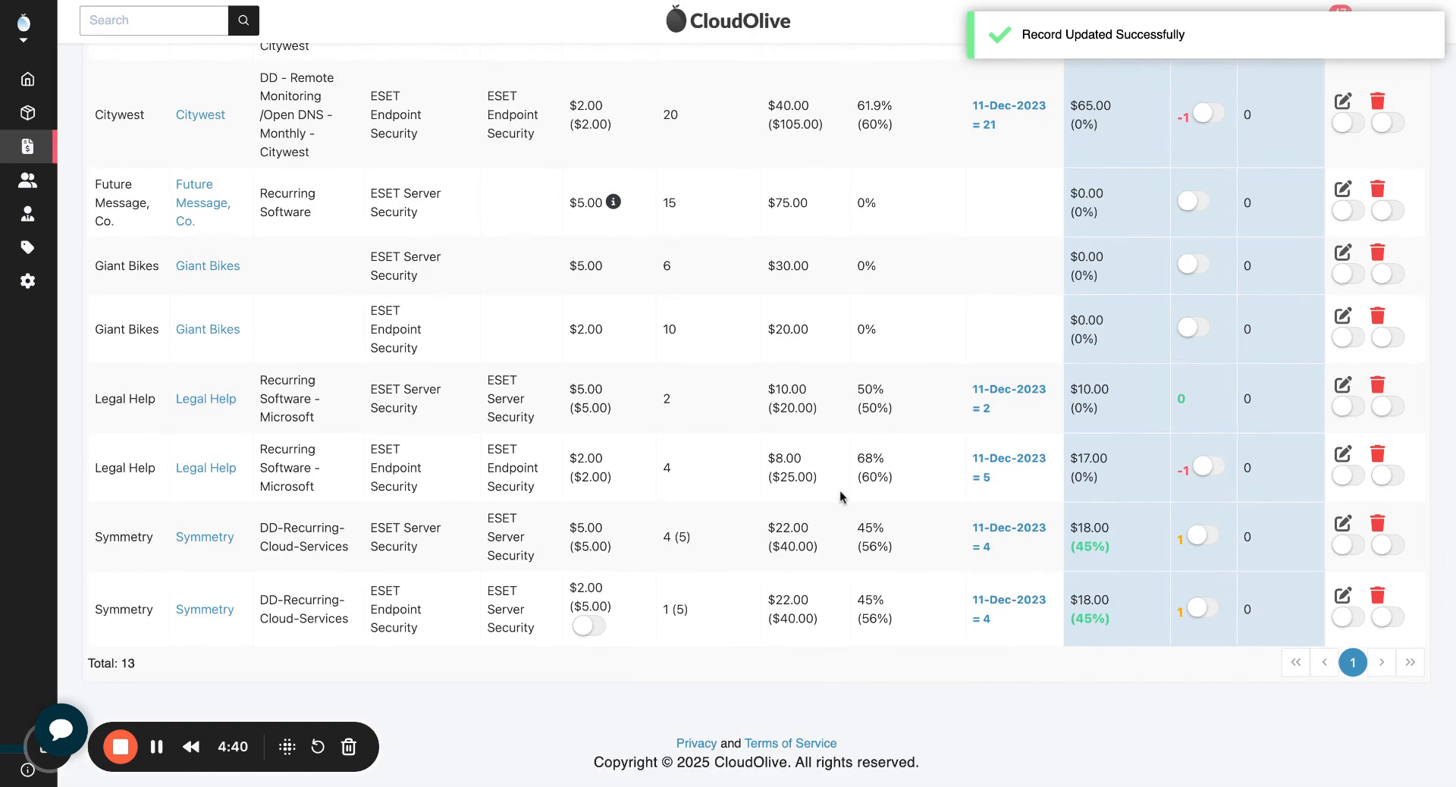
pyautogui.scroll(10, 840, 496)
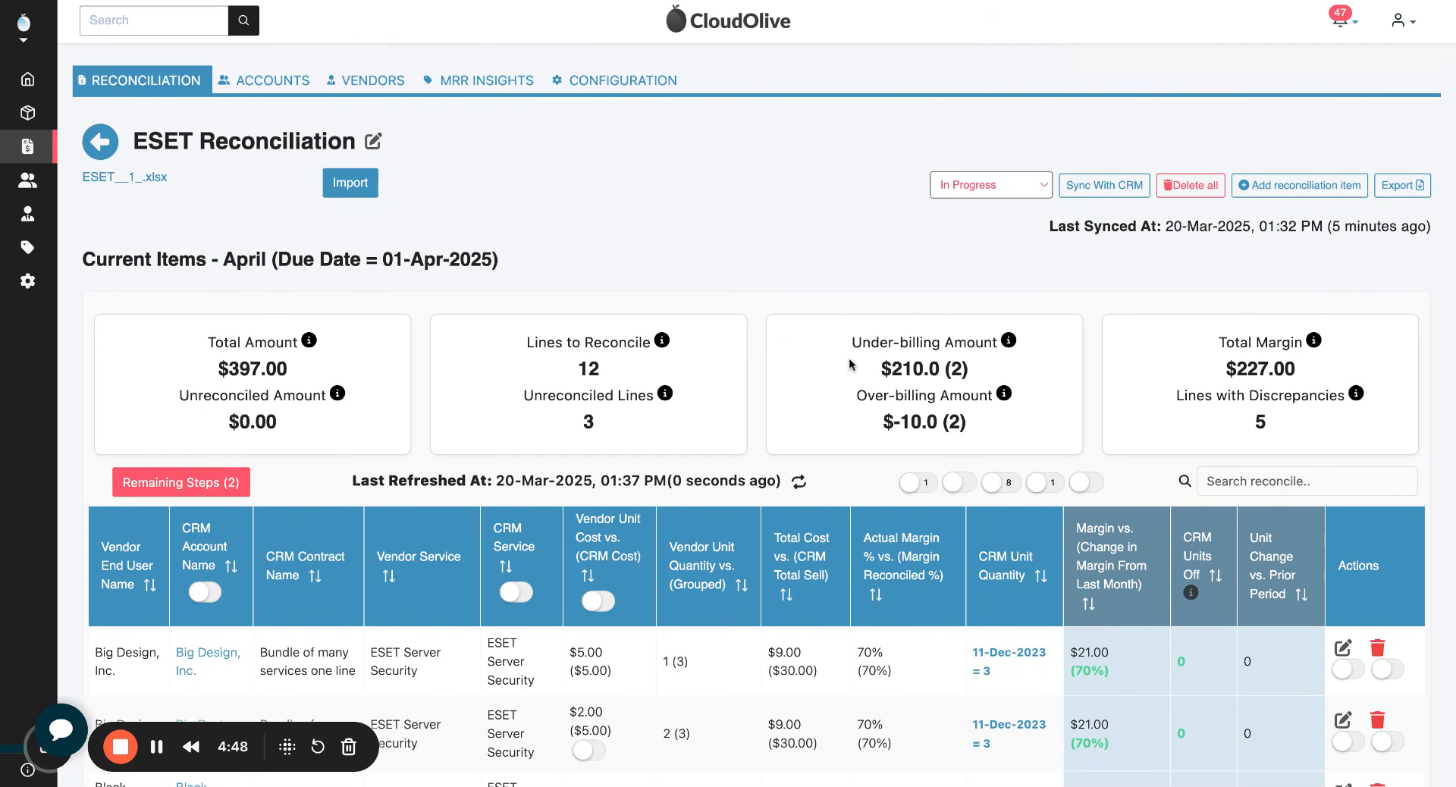
pyautogui.moveTo(854, 339); pyautogui.dragTo(979, 432)
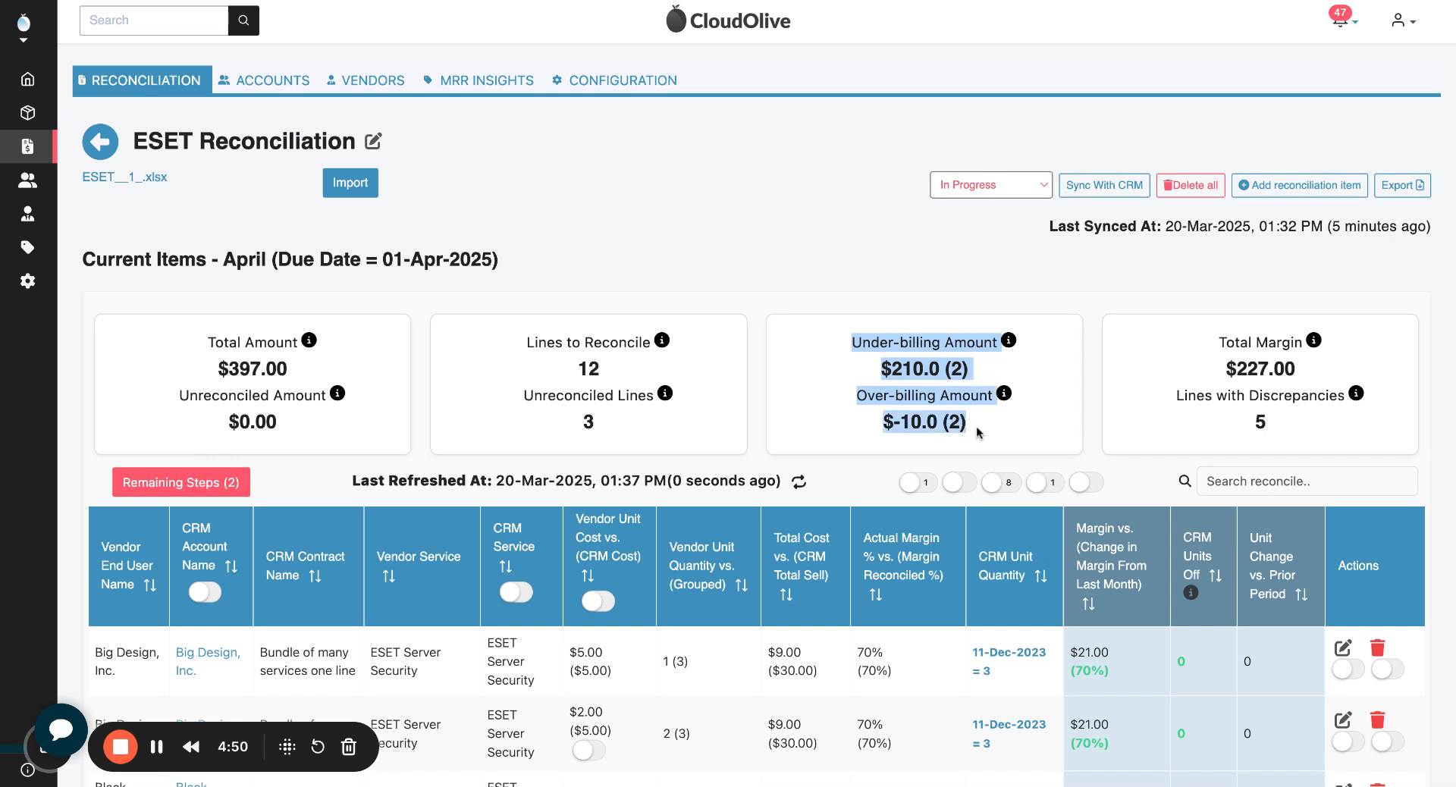
pyautogui.click(979, 432)
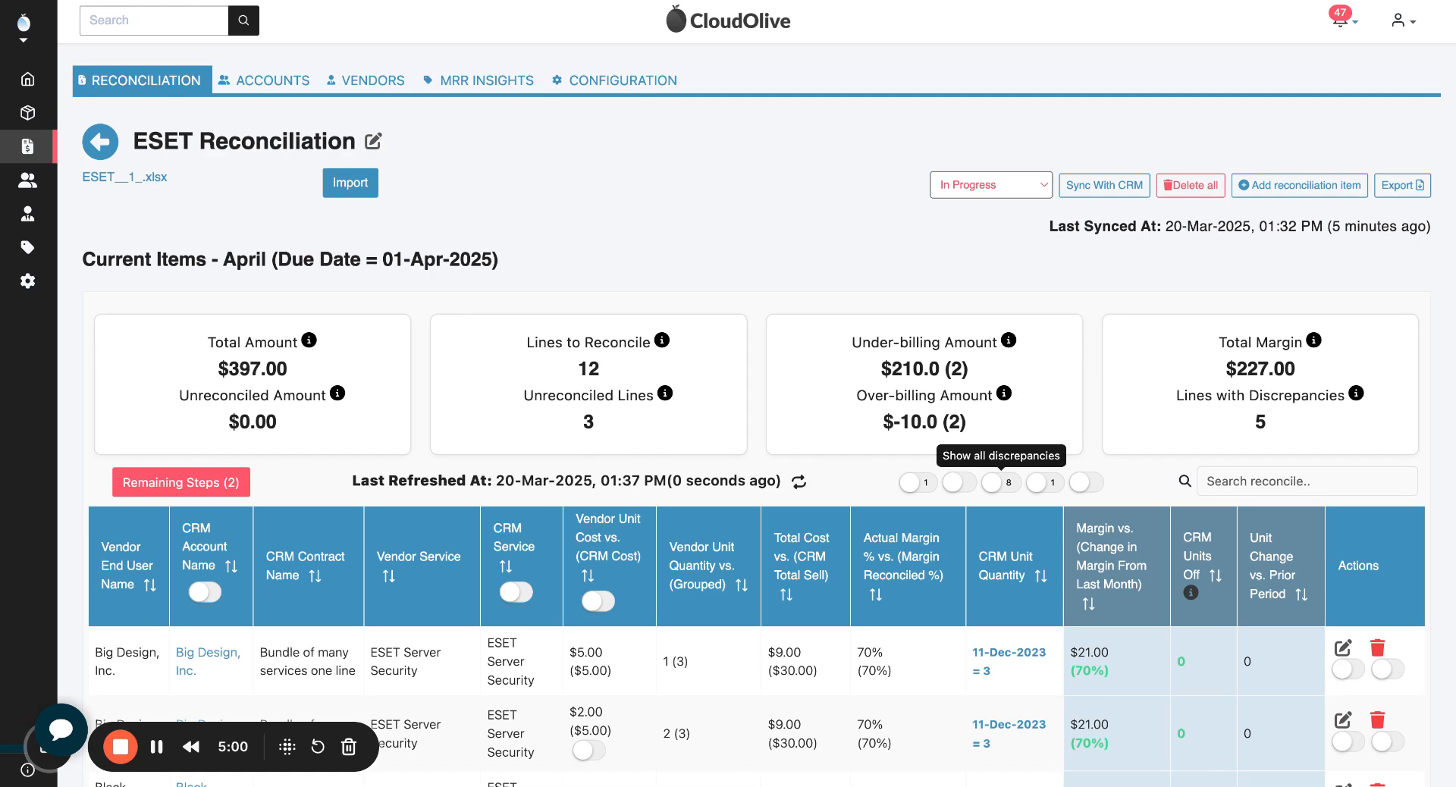
pyautogui.click(995, 482)
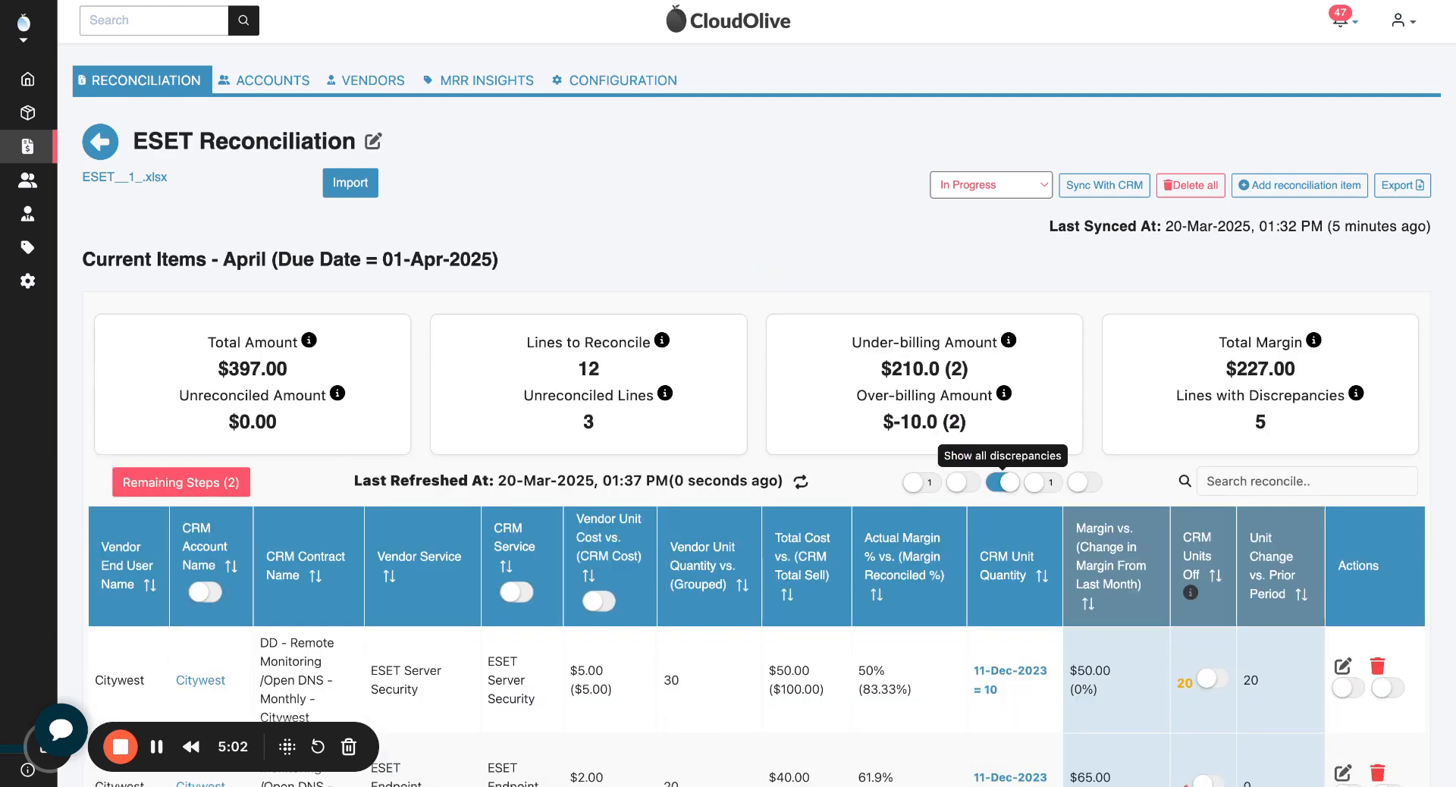
pyautogui.scroll(-6, 816, 414)
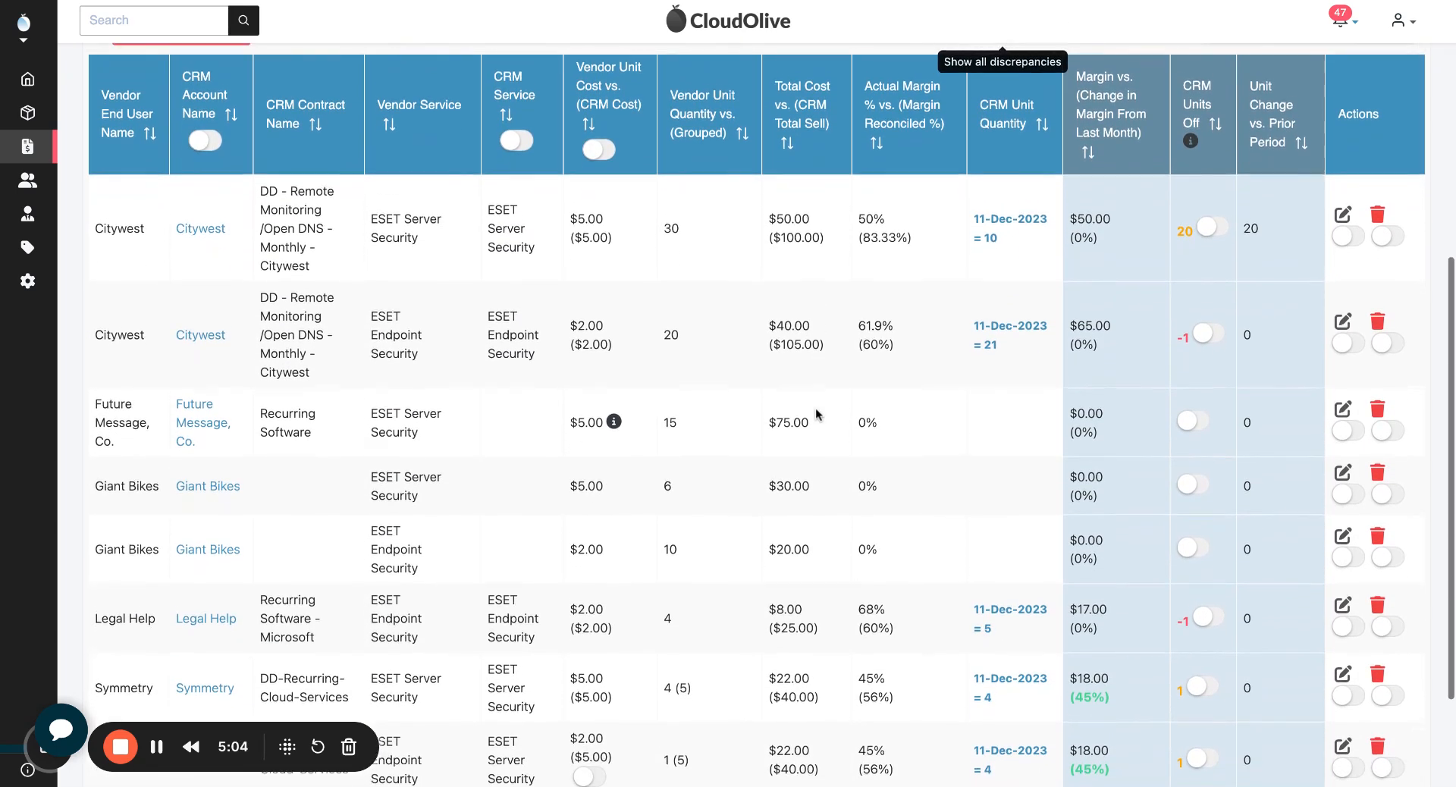
pyautogui.scroll(1, 757, 414)
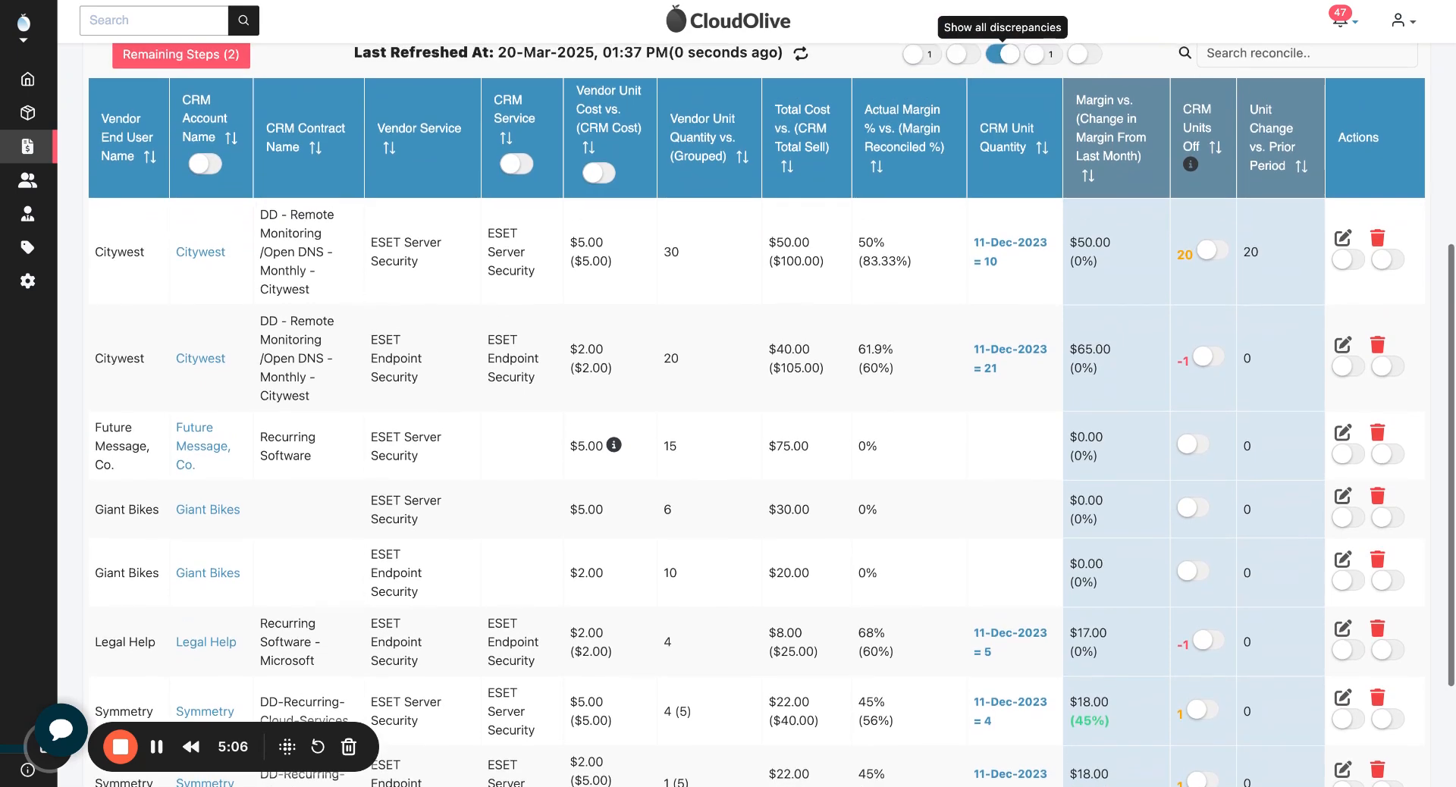